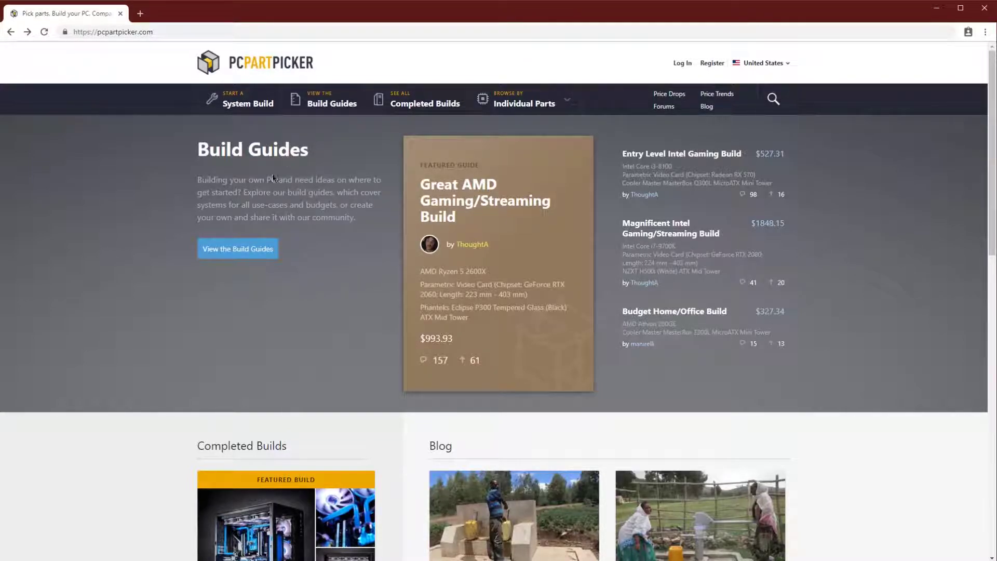
From the Current Part List, open the compatible motherboards for the Ryzen 5 2600 build
left_click(241, 106)
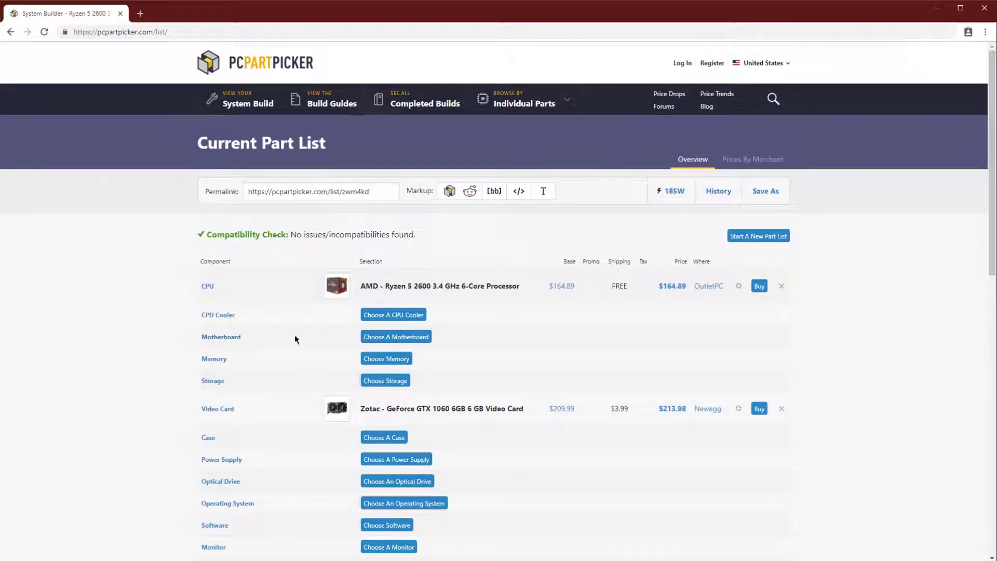
left_click(409, 337)
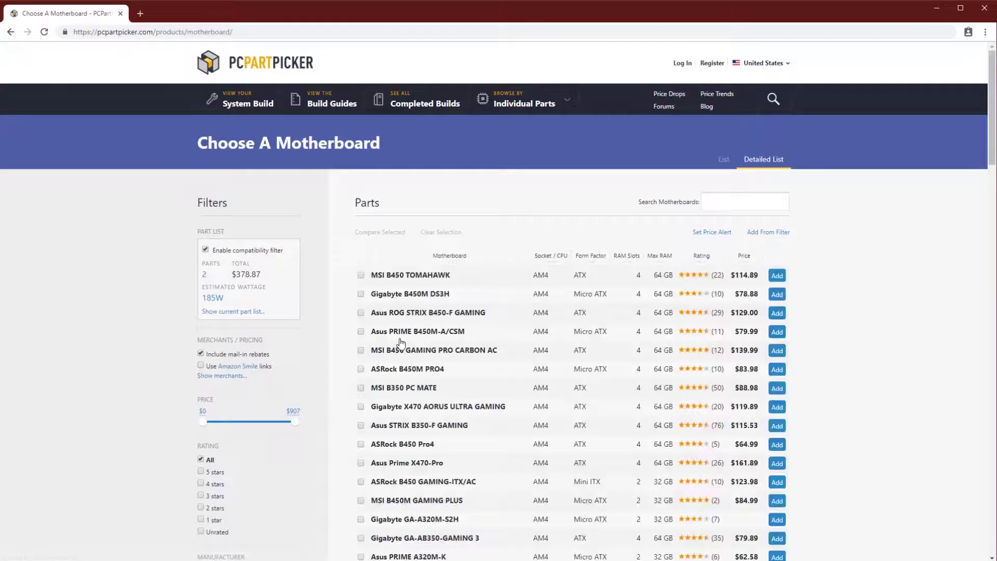
scroll(345, 314, "down", 1)
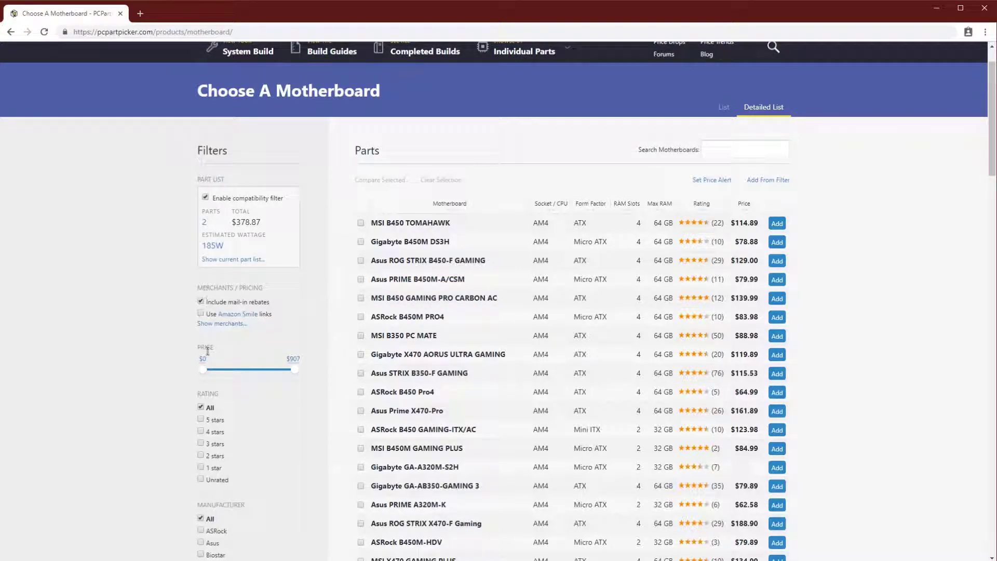
scroll(205, 431, "down", 4)
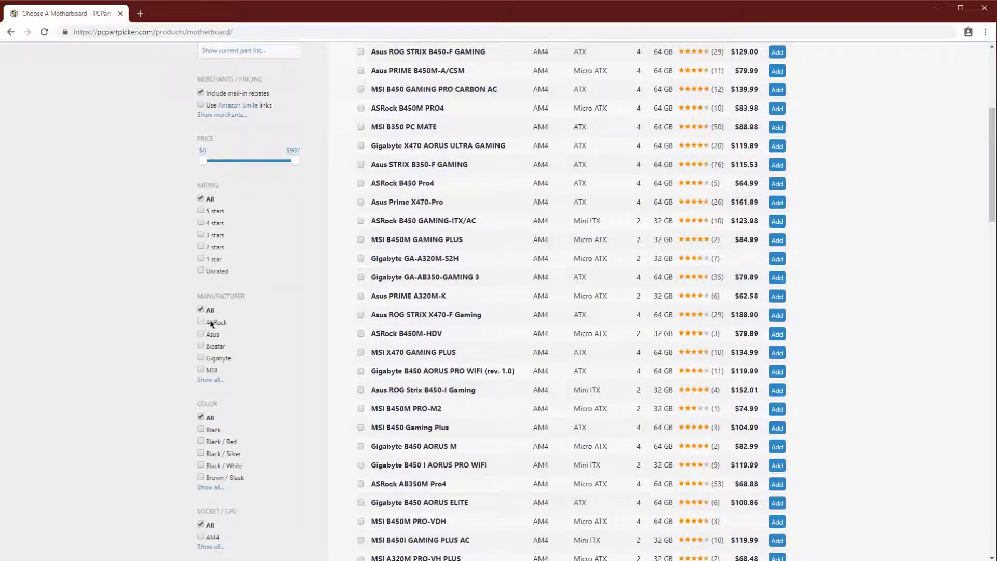
scroll(174, 386, "down", 4)
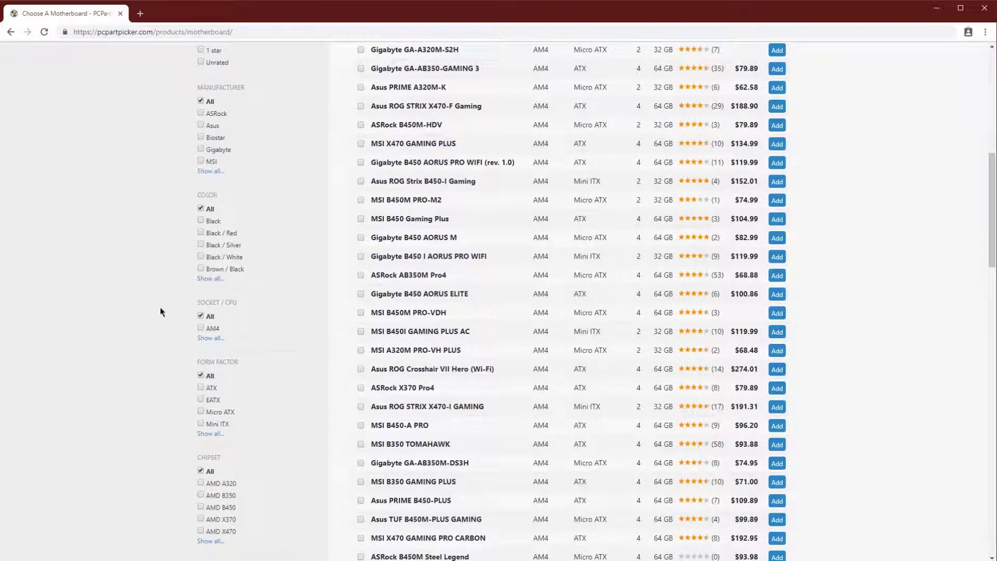
scroll(160, 306, "down", 1)
scroll(228, 278, "down", 1)
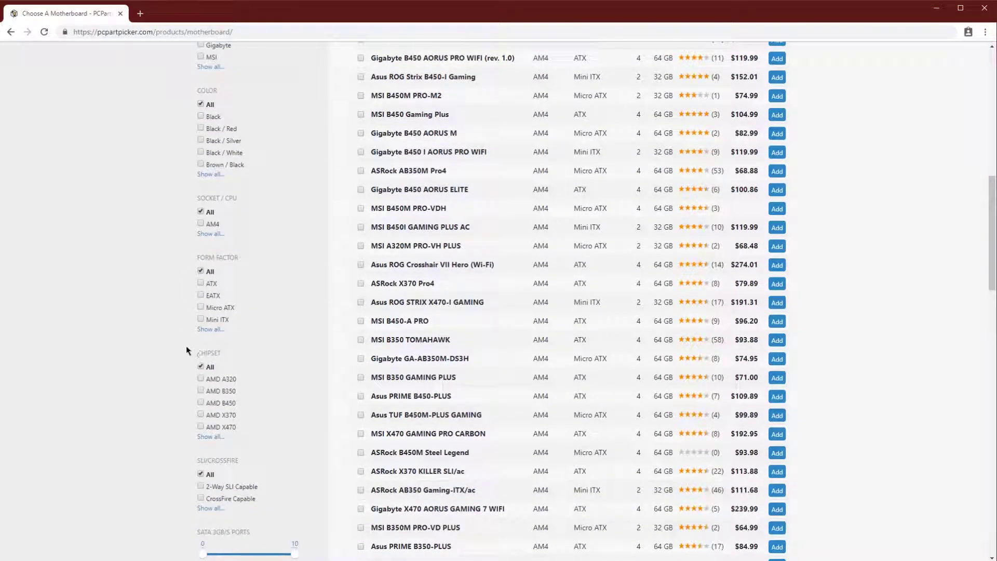
scroll(186, 351, "down", 1)
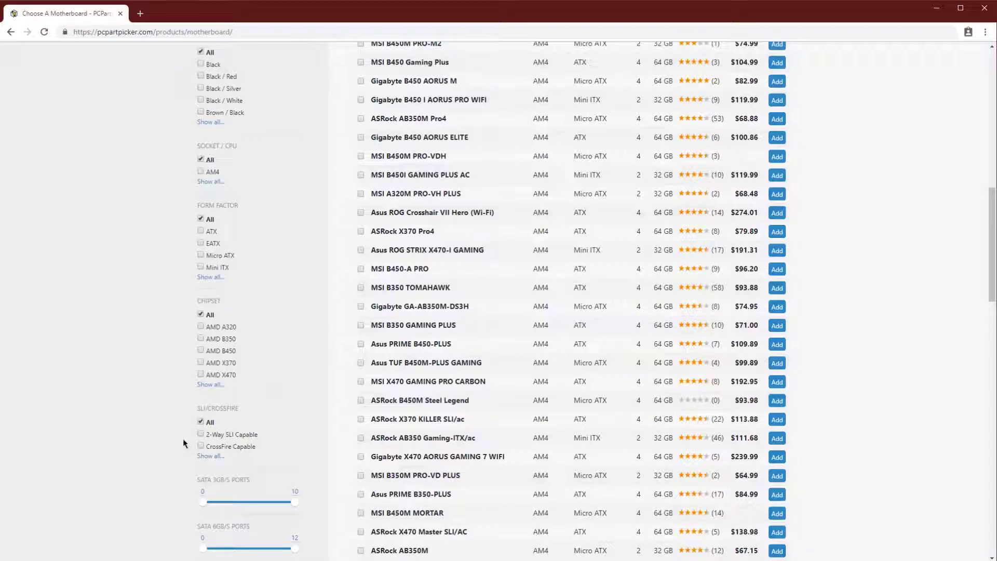
Scan the remaining motherboards and filters, then return to the Current Part List
scroll(167, 436, "down", 2)
scroll(161, 403, "down", 5)
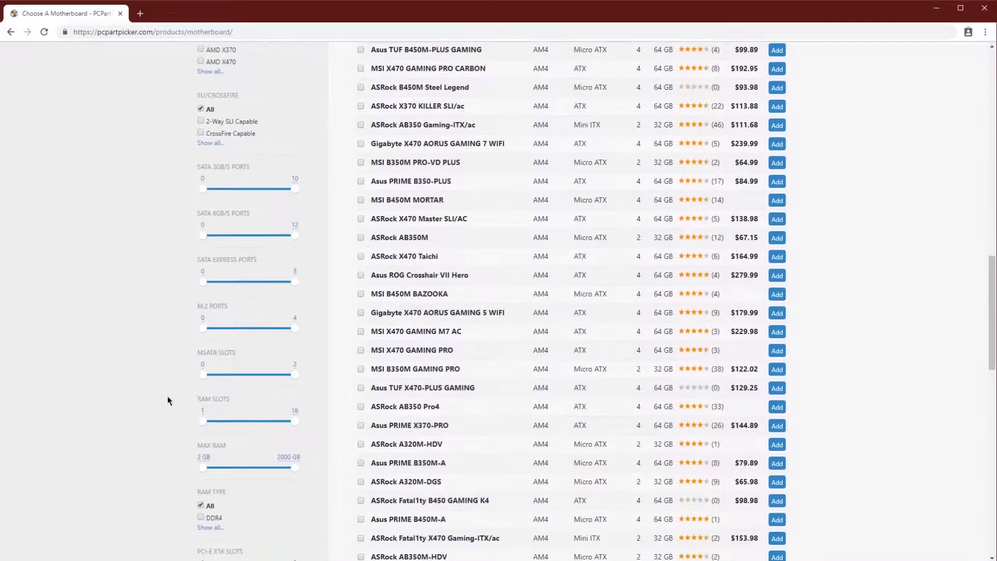
scroll(178, 429, "down", 3)
scroll(317, 424, "up", 15)
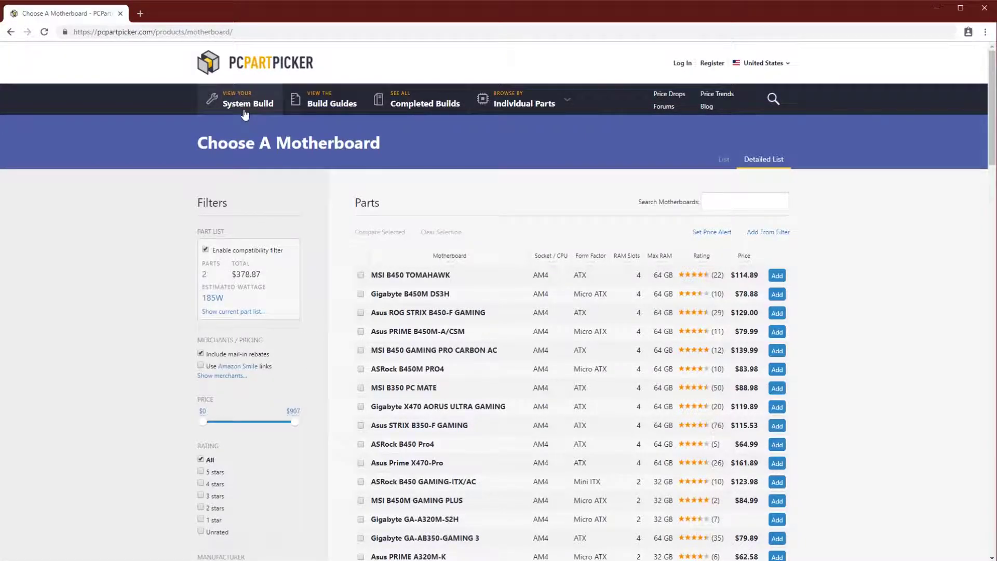
left_click(224, 108)
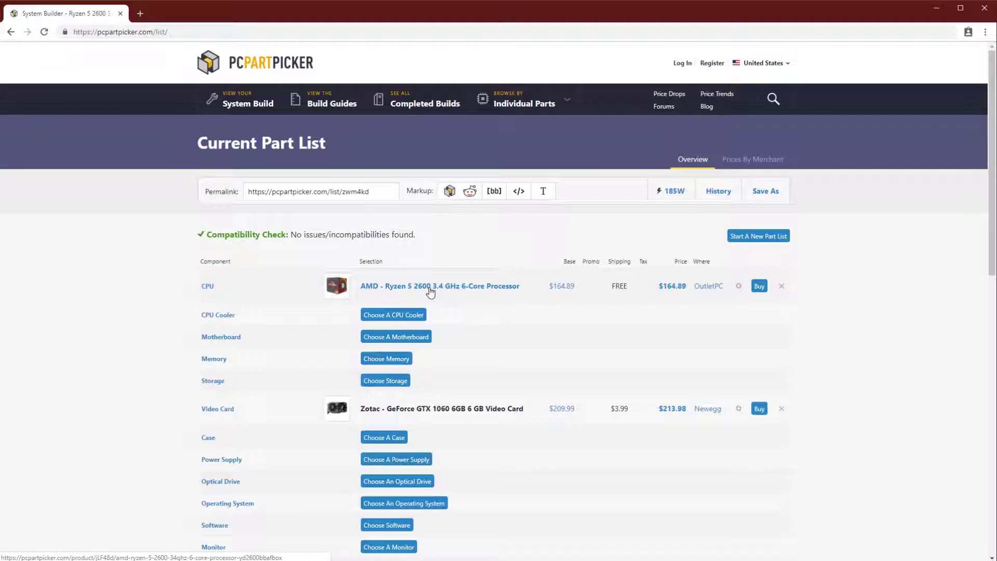
Reopen the motherboard choices and sort by price so the $62.58 board is first
left_click(385, 337)
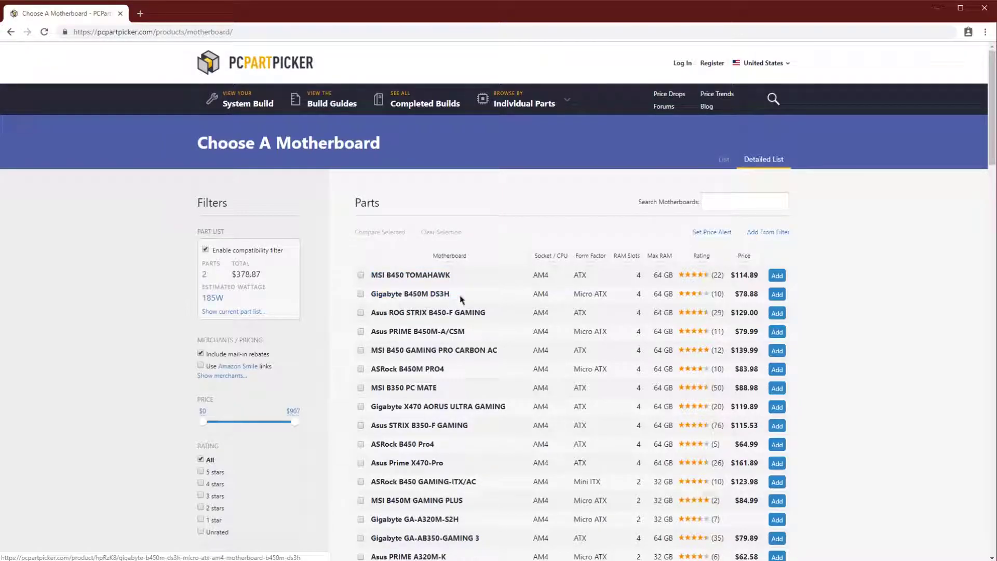
scroll(430, 294, "down", 1)
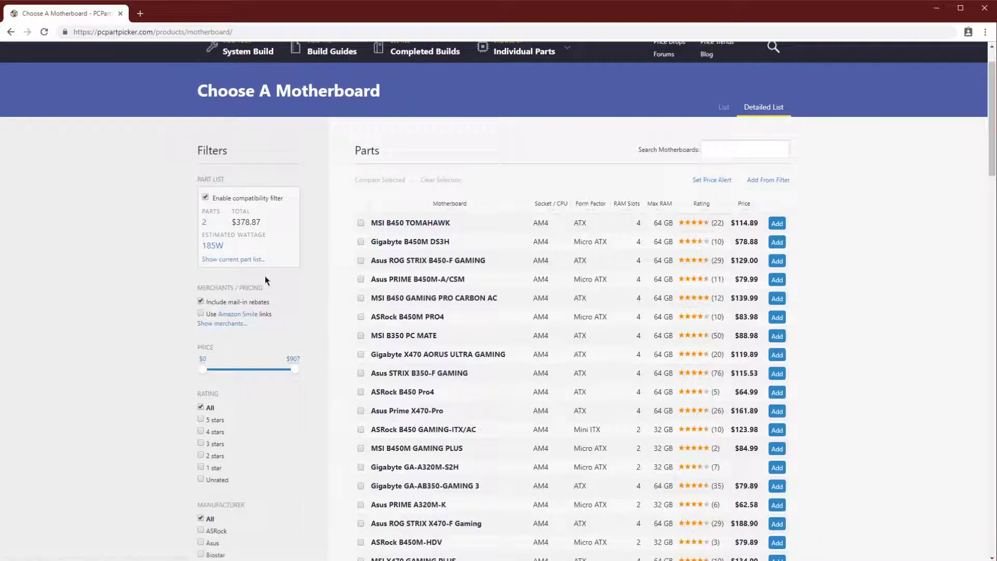
scroll(369, 333, "down", 2)
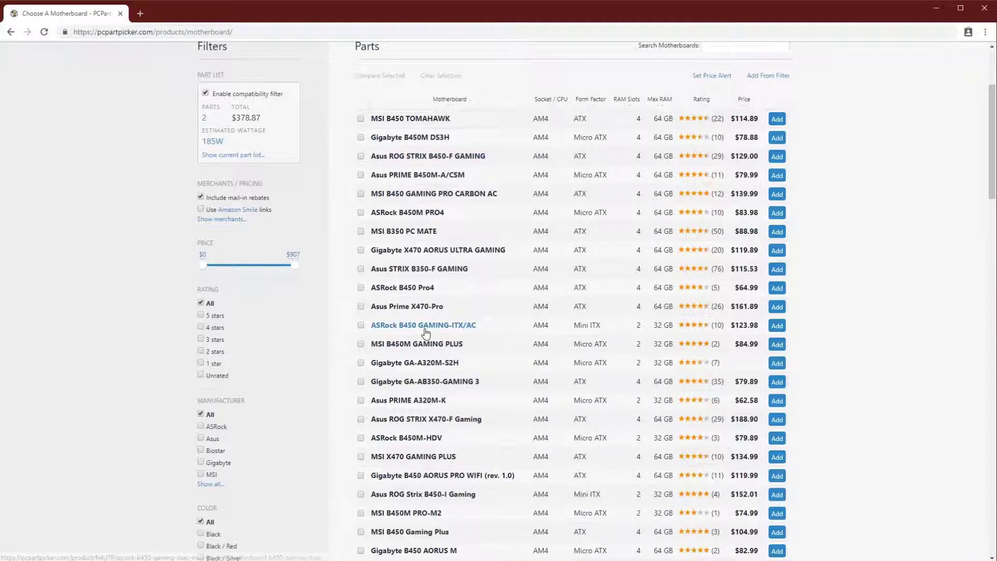
left_click(755, 104)
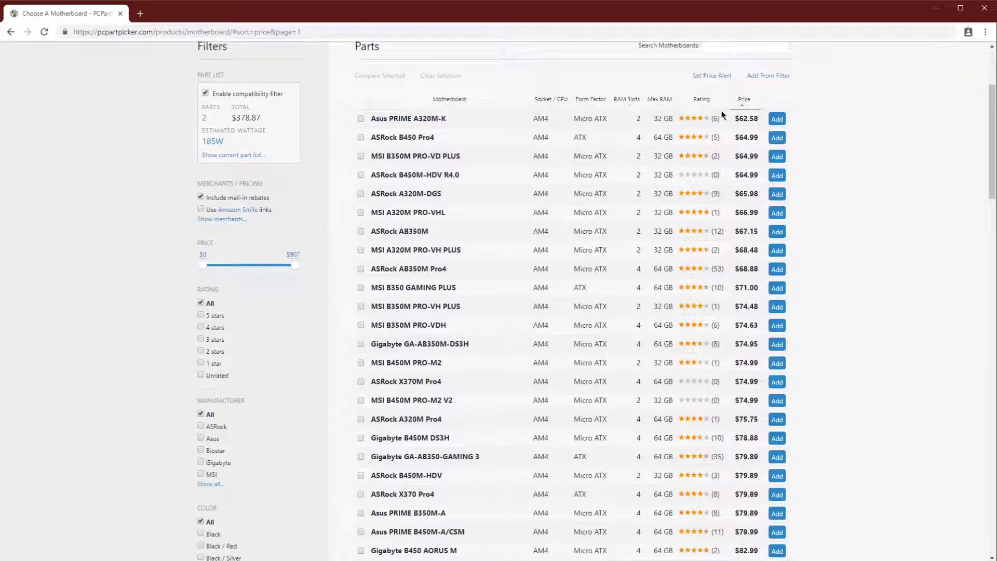
Review the Asus PRIME A320M-K's specs, store prices and Price History chart
left_click(427, 119)
scroll(227, 343, "down", 6)
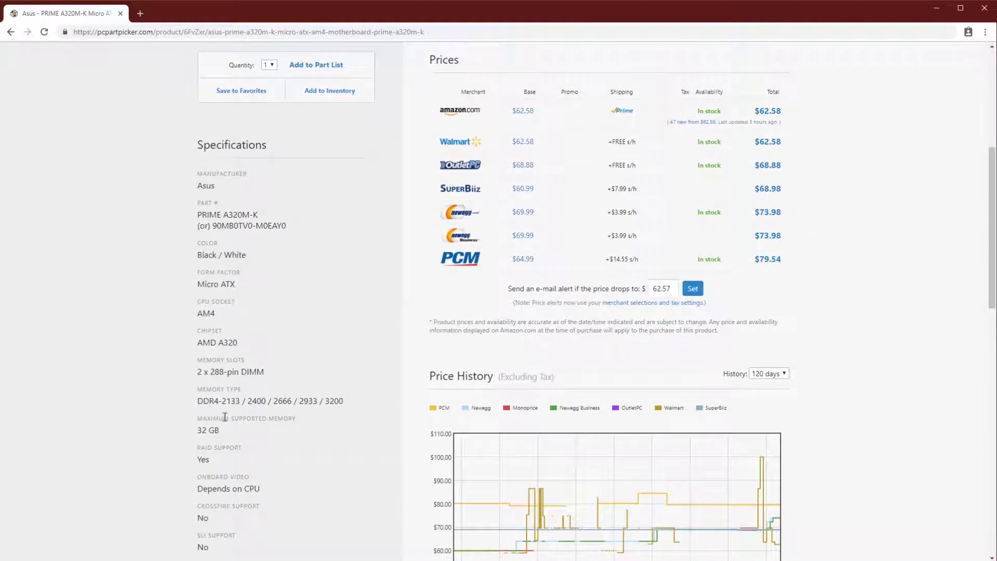
scroll(166, 457, "down", 1)
scroll(242, 478, "down", 2)
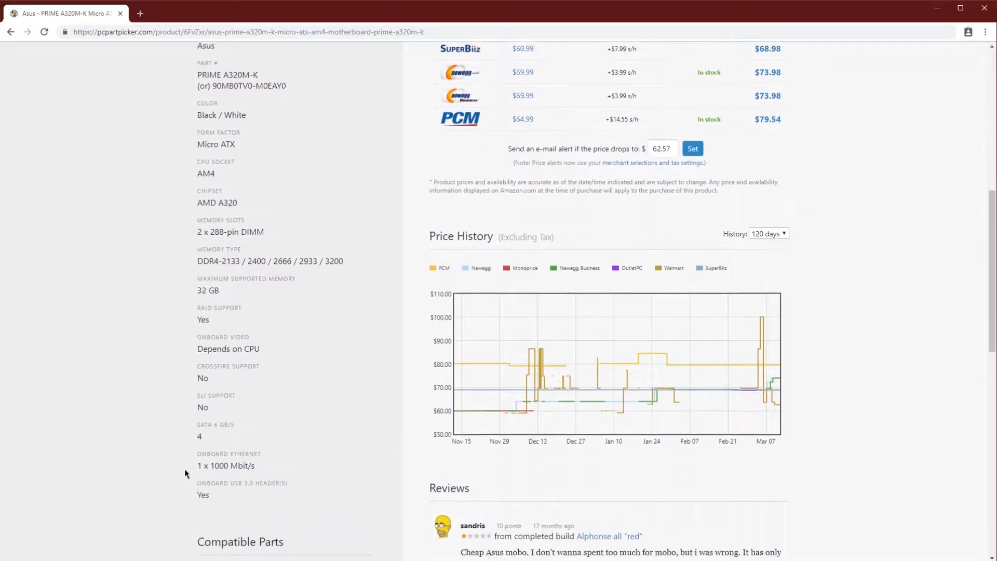
scroll(336, 434, "up", 5)
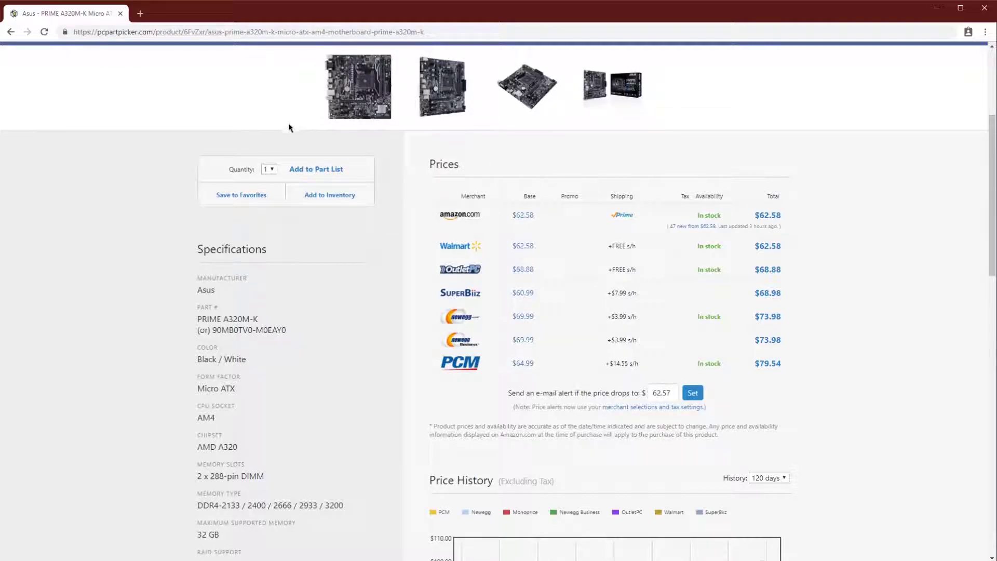
Go back to the price-sorted motherboard list and scroll further down it
key("alt+Left")
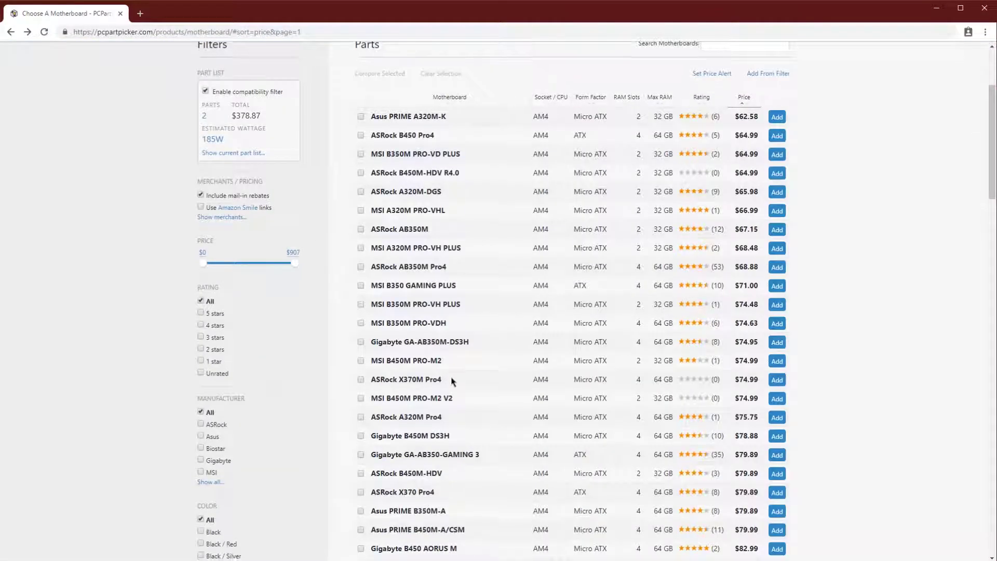
scroll(451, 382, "down", 20)
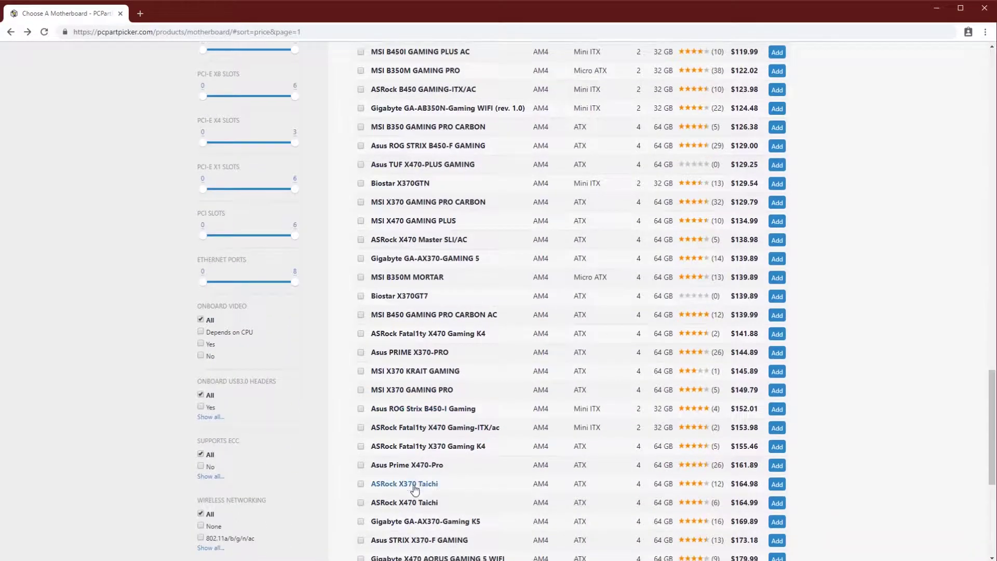
scroll(414, 488, "down", 3)
Inspect the MSI X370 XPOWER GAMING TITANIUM's rear I/O photo and specifications, then go back to the list
left_click(421, 498)
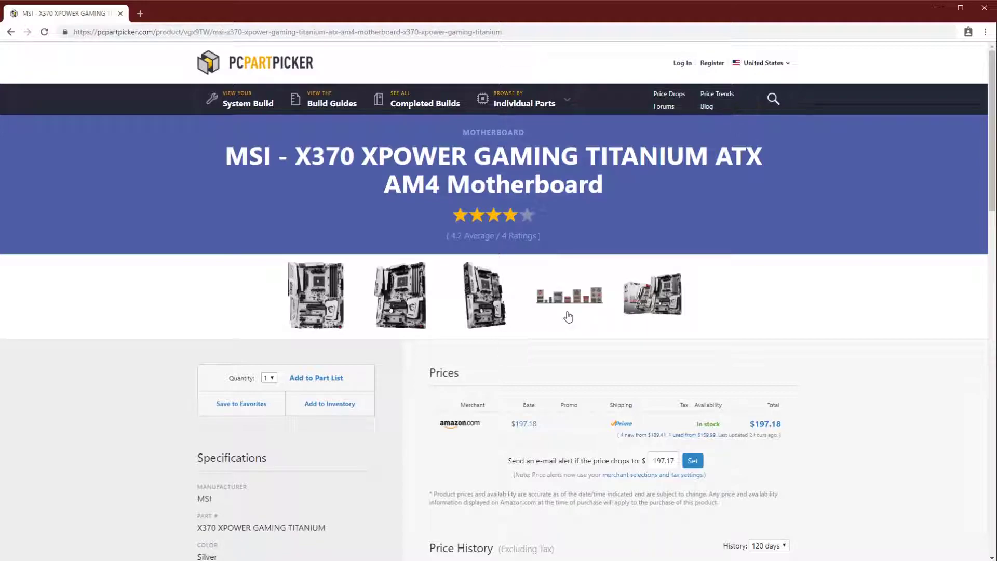
left_click(581, 304)
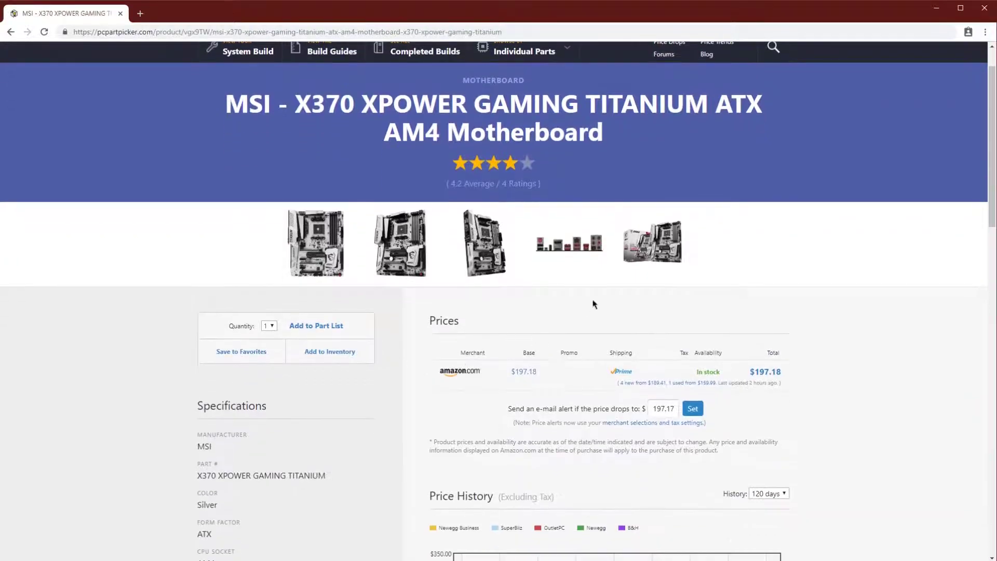
scroll(189, 420, "down", 1)
scroll(189, 420, "down", 5)
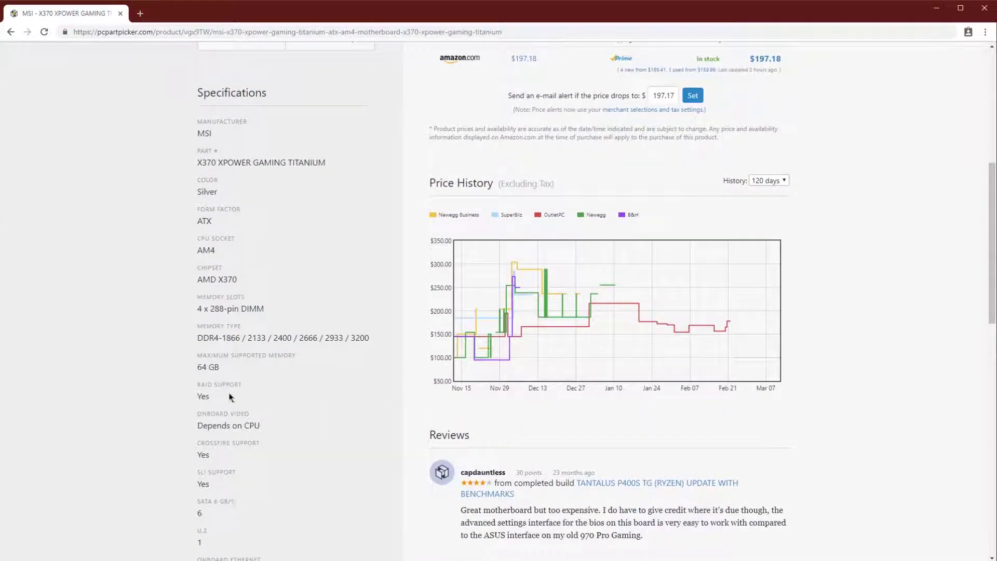
left_click_drag(202, 92, 270, 102)
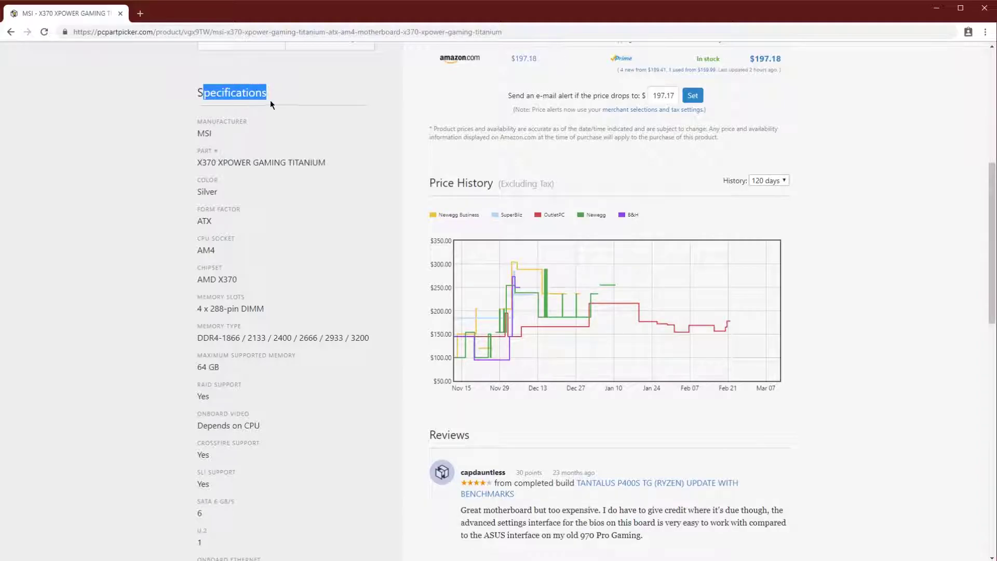
left_click(221, 237)
scroll(222, 237, "down", 5)
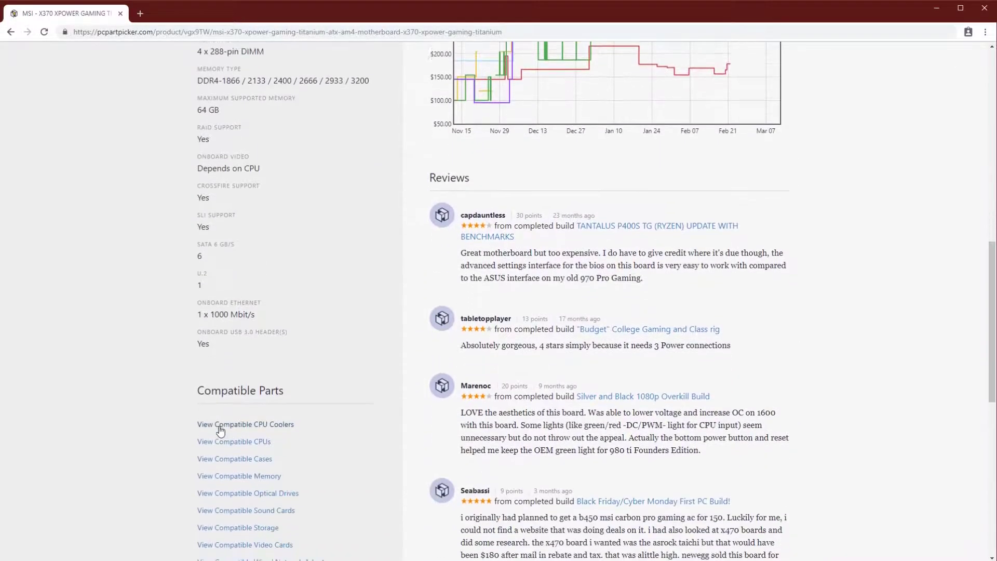
scroll(298, 372, "up", 5)
key("alt+Left")
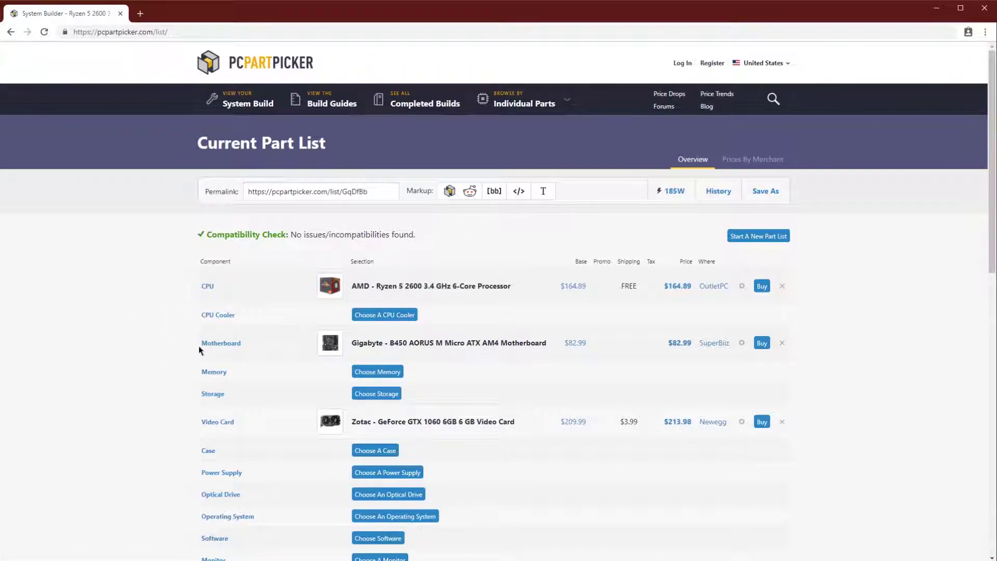
left_click(377, 372)
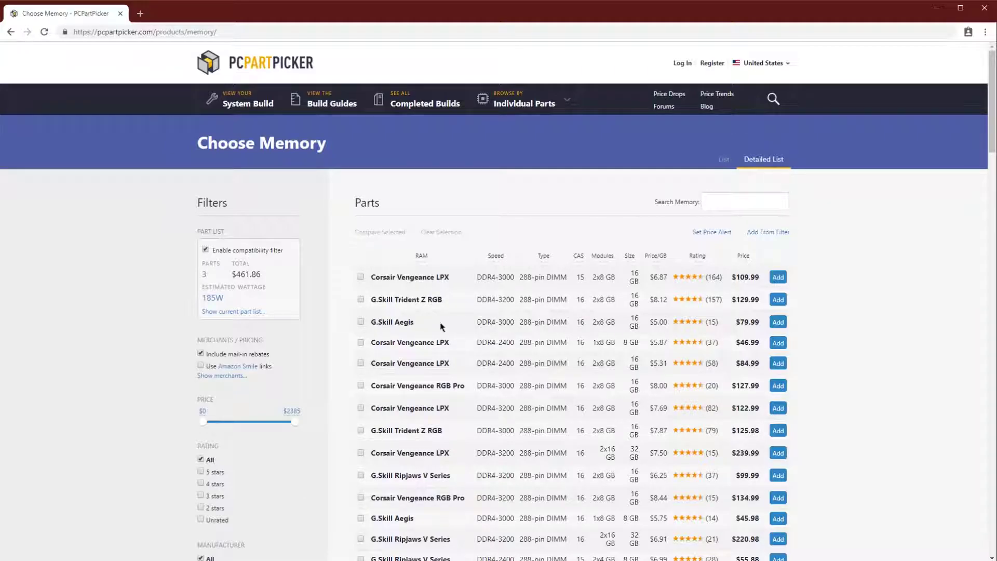
scroll(467, 364, "down", 4)
scroll(467, 455, "down", 3)
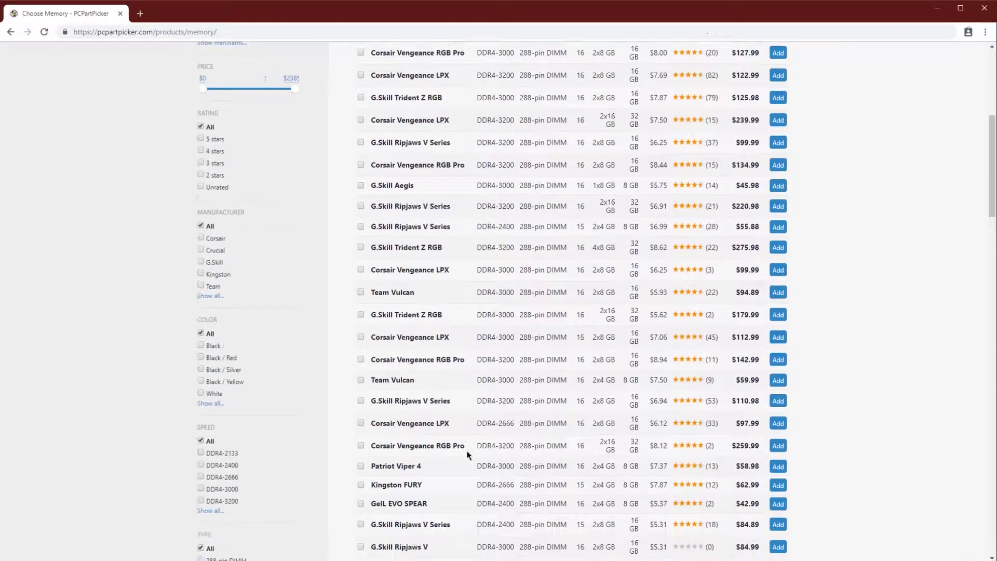
scroll(468, 456, "up", 7)
left_click(232, 110)
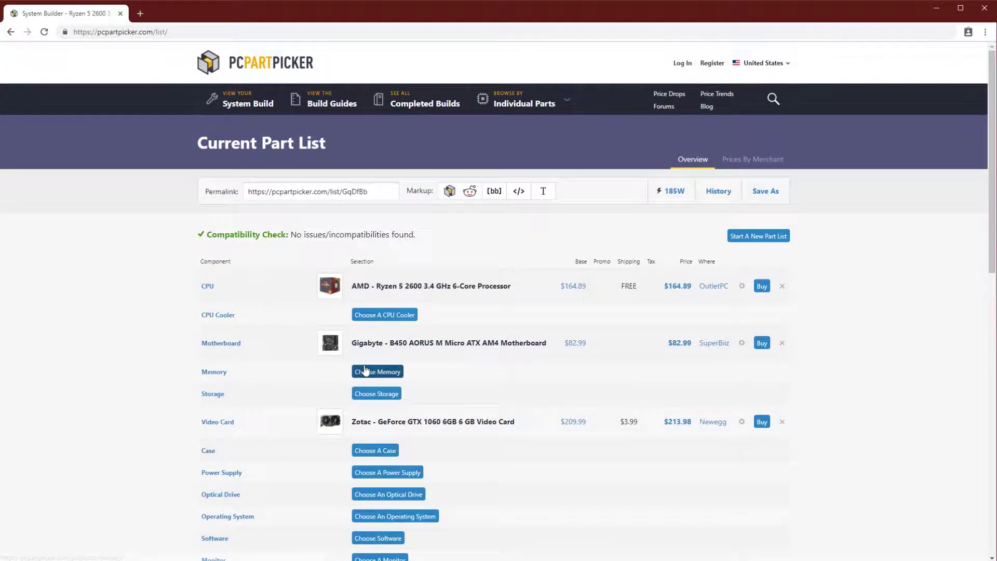
left_click(397, 347)
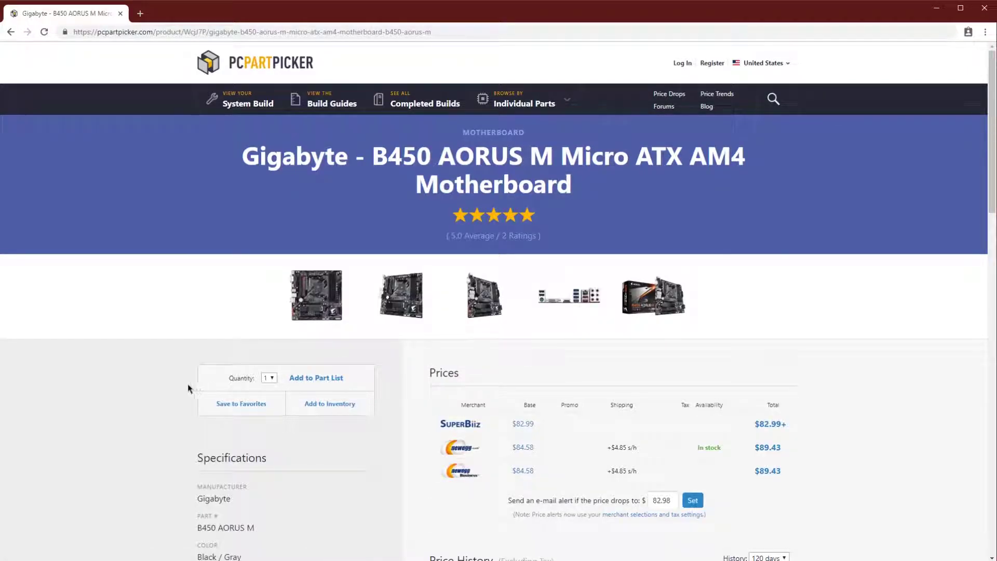
Check the Gigabyte B450 AORUS M's memory slot and capacity specifications
scroll(160, 384, "down", 4)
scroll(160, 384, "down", 2)
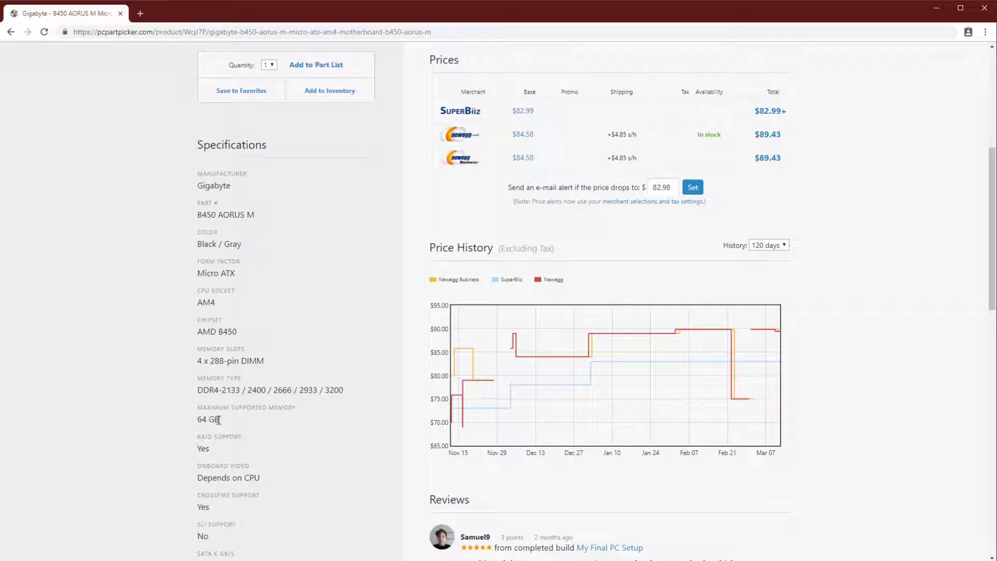
left_click_drag(218, 420, 198, 349)
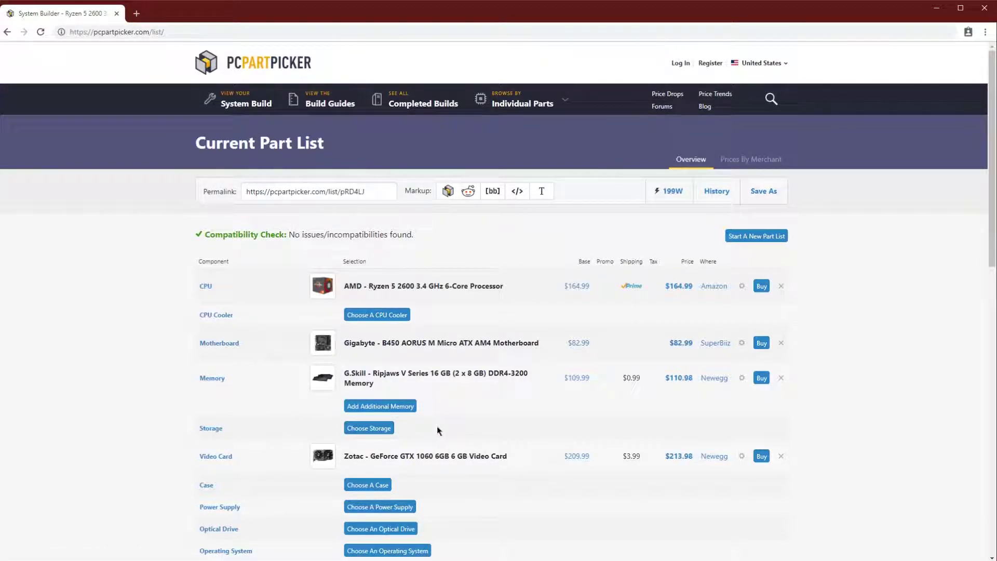
Open the storage choices and browse the drive list and its filters
left_click(368, 428)
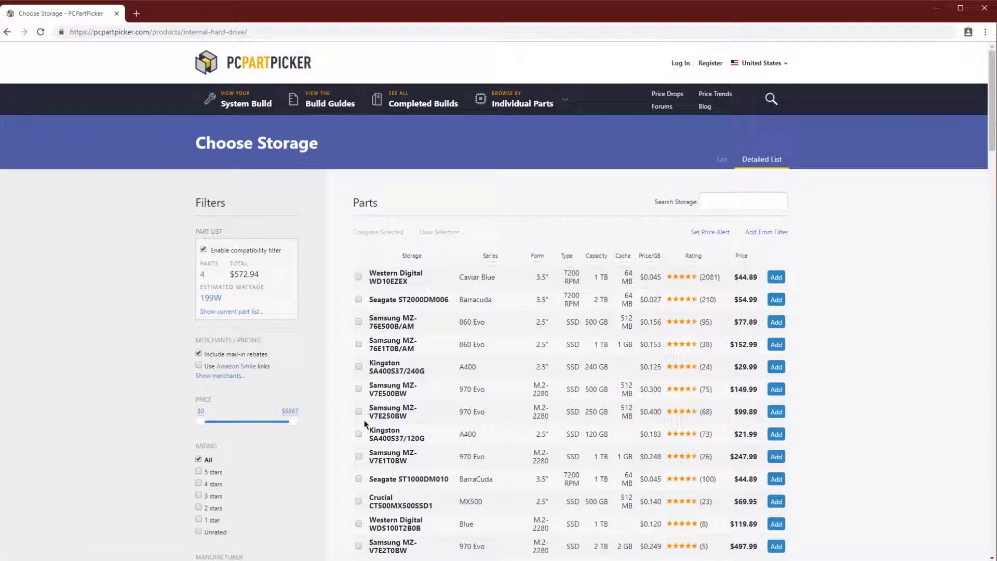
scroll(156, 289, "down", 2)
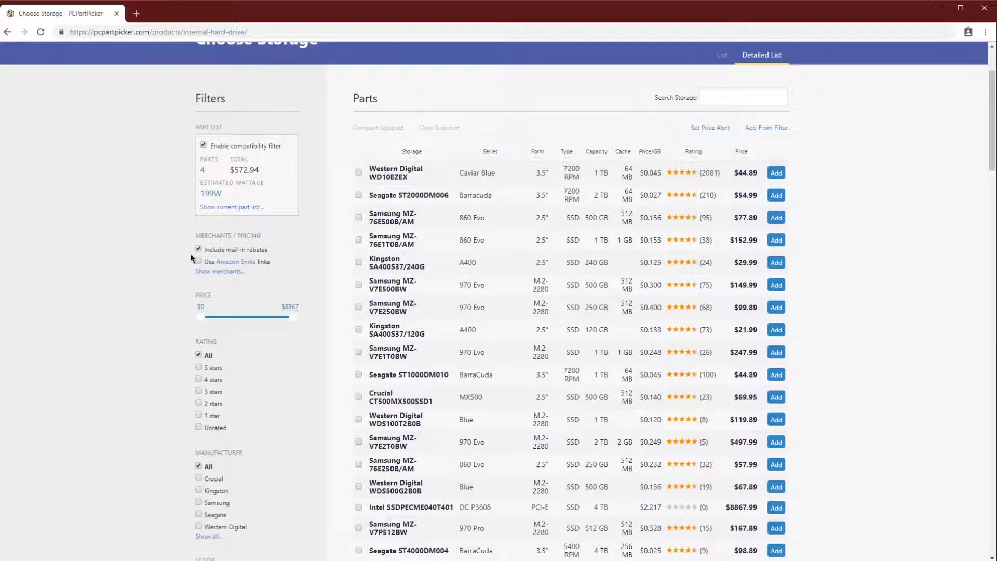
scroll(208, 260, "down", 2)
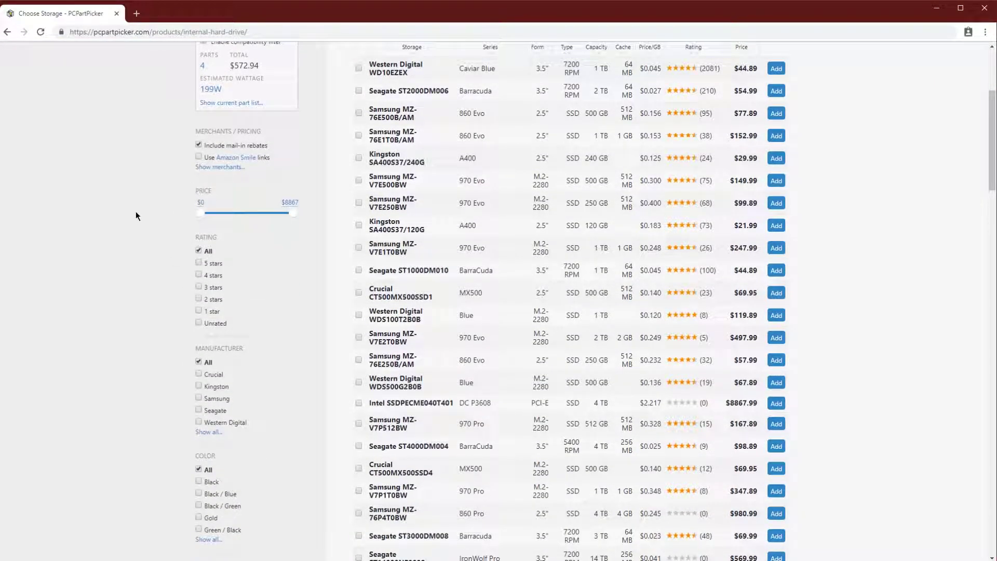
scroll(164, 226, "up", 2)
scroll(203, 410, "down", 4)
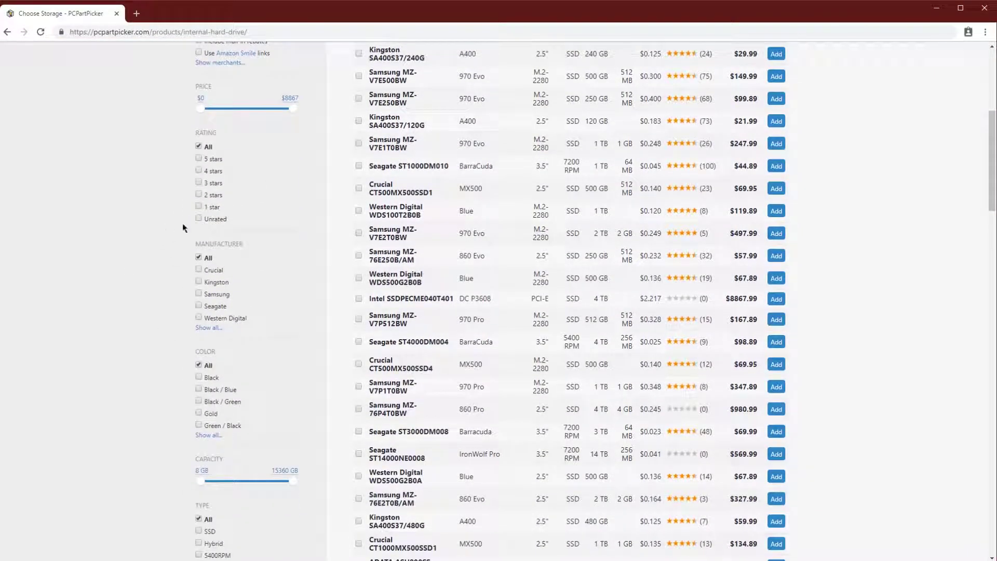
scroll(259, 284, "down", 4)
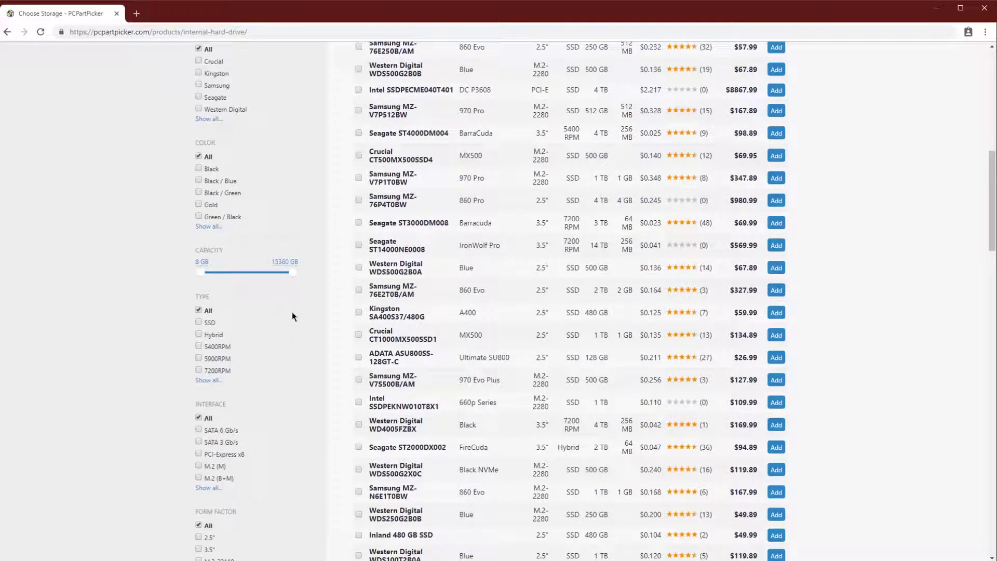
scroll(222, 451, "down", 2)
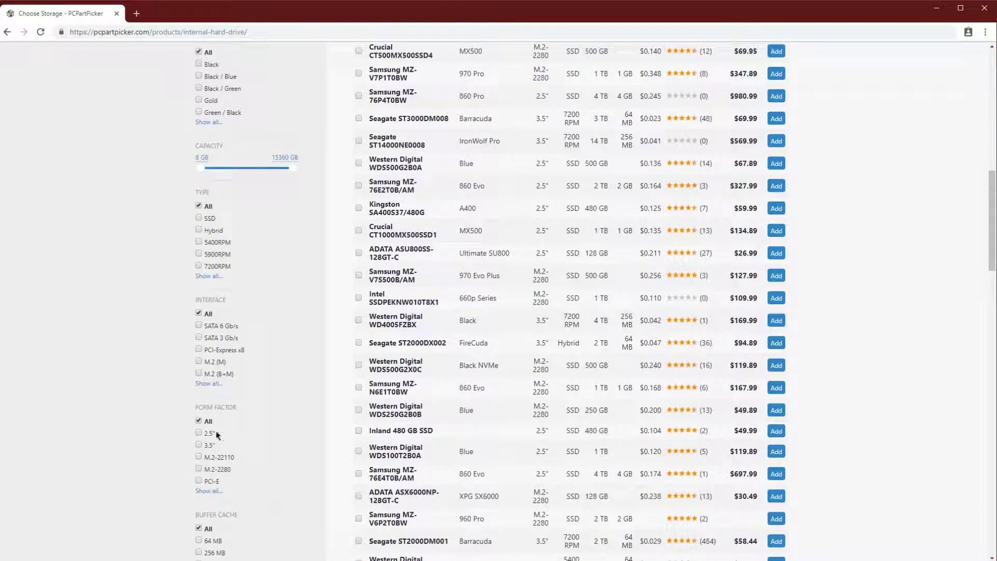
scroll(379, 467, "up", 10)
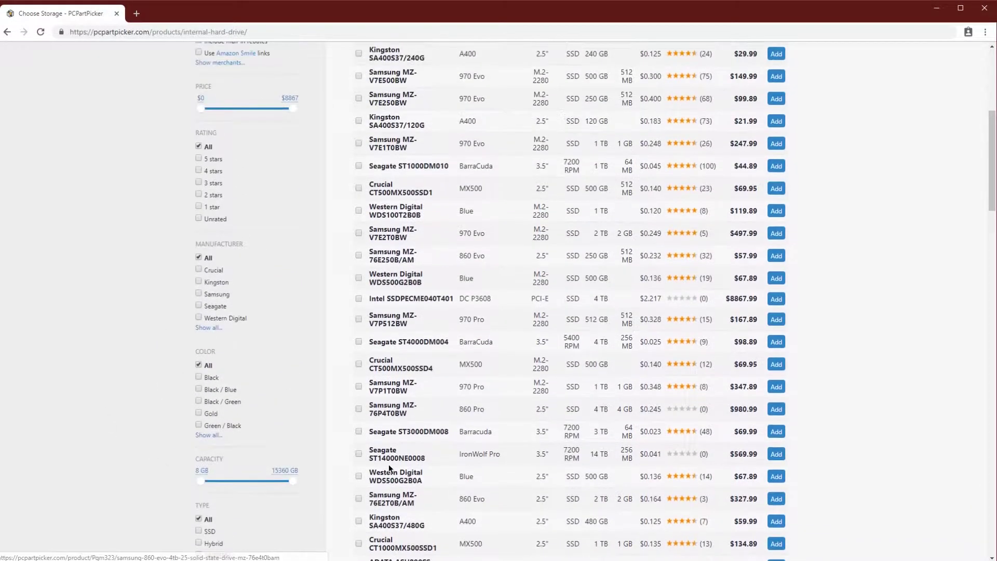
scroll(373, 455, "up", 1)
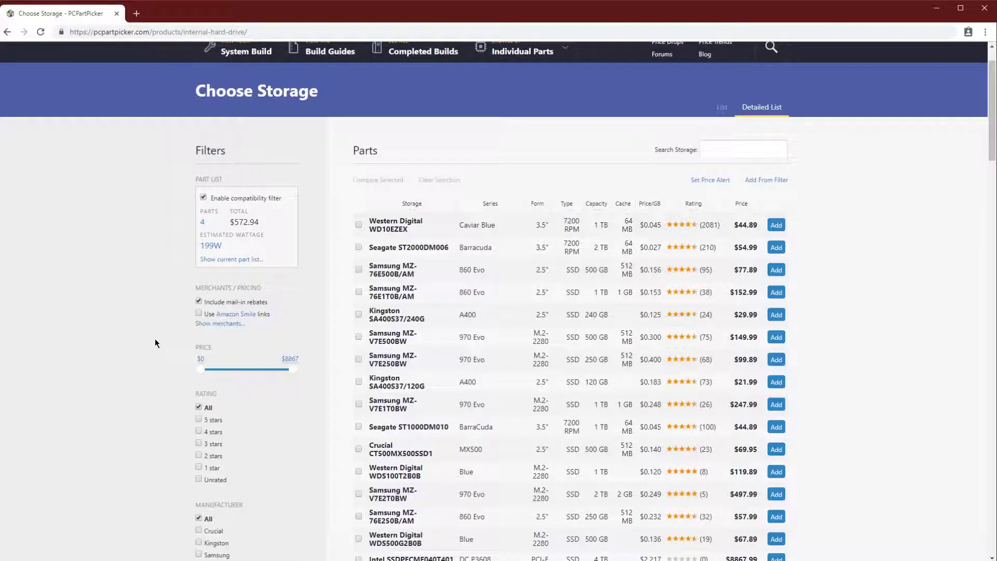
scroll(160, 336, "down", 9)
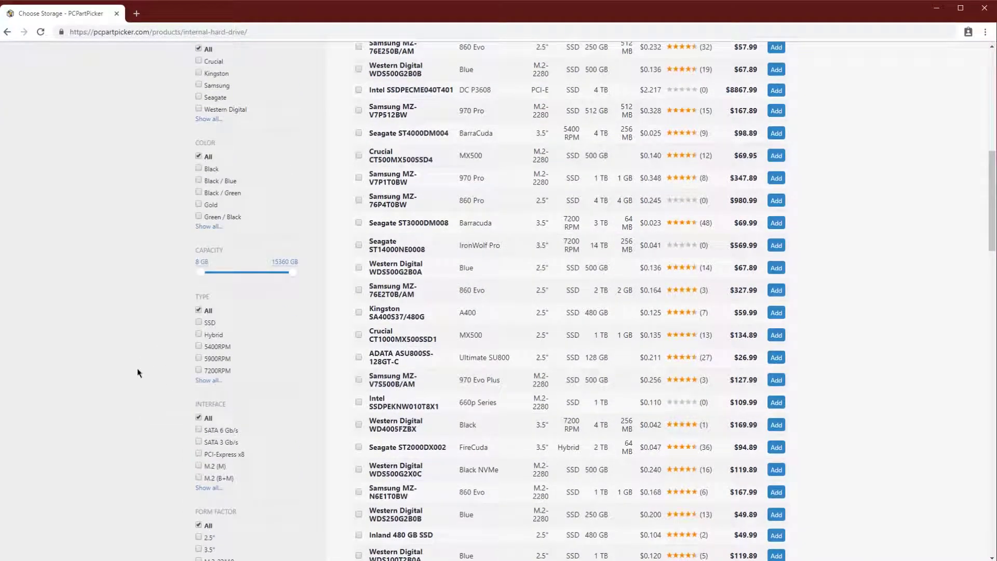
Filter storage by Type so only 7200RPM hard drives are listed
left_click(198, 322)
scroll(364, 335, "up", 6)
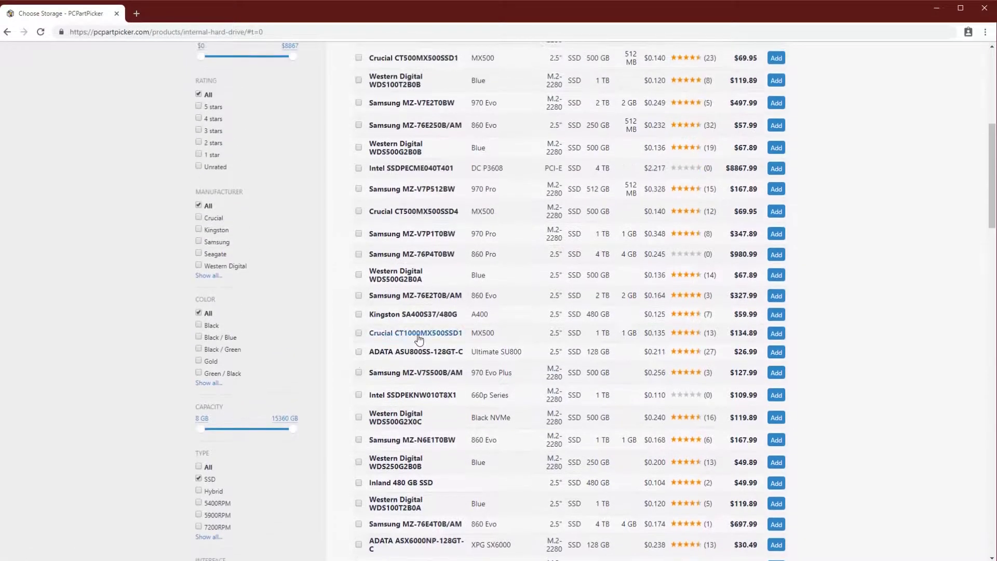
scroll(508, 229, "up", 3)
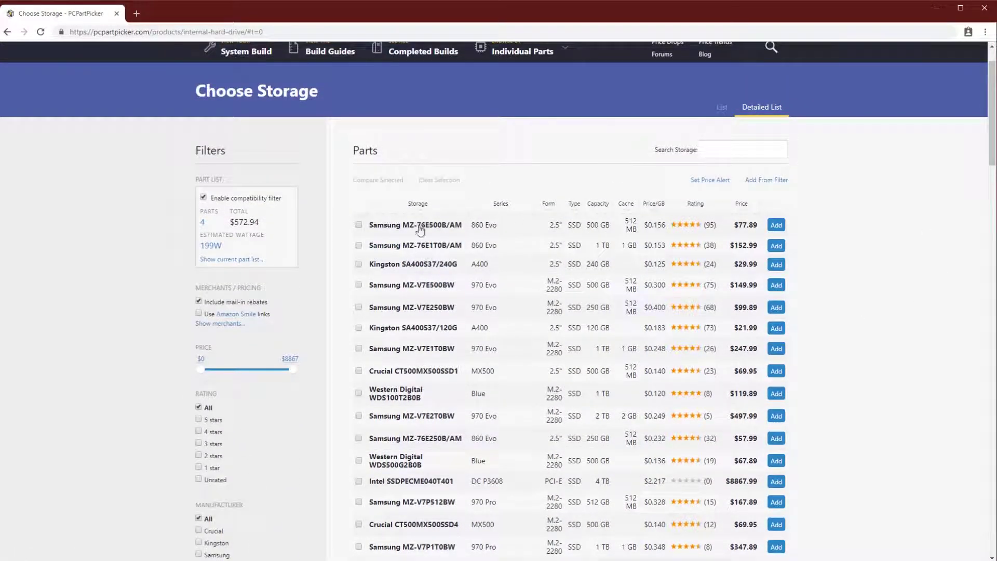
scroll(469, 290, "down", 8)
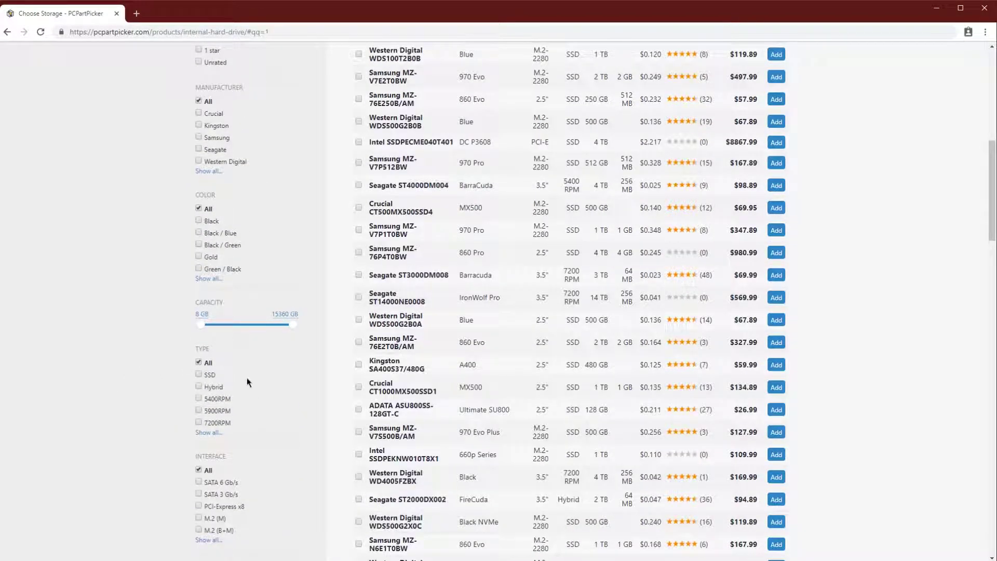
left_click(199, 375)
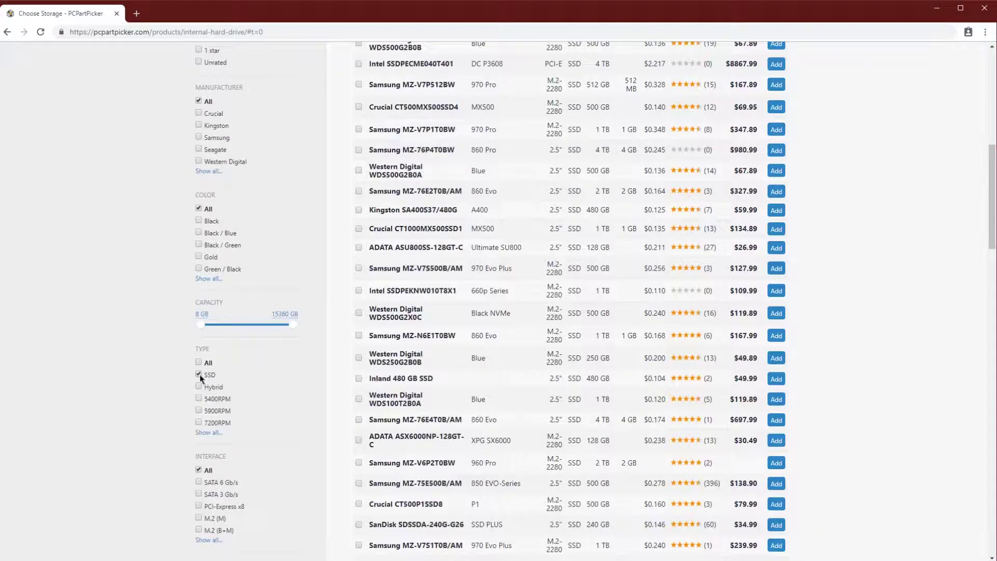
left_click(199, 422)
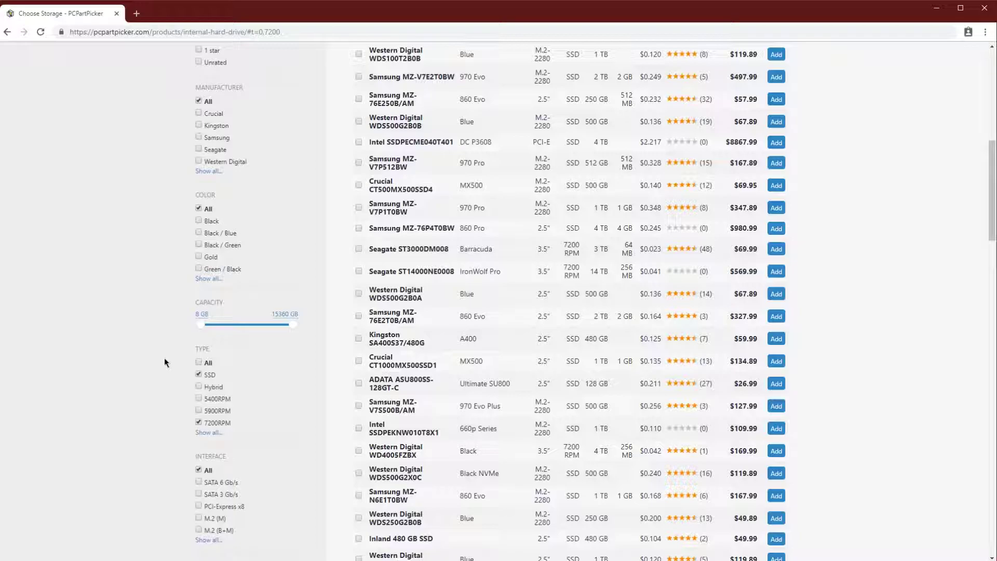
left_click(199, 423)
left_click(209, 374)
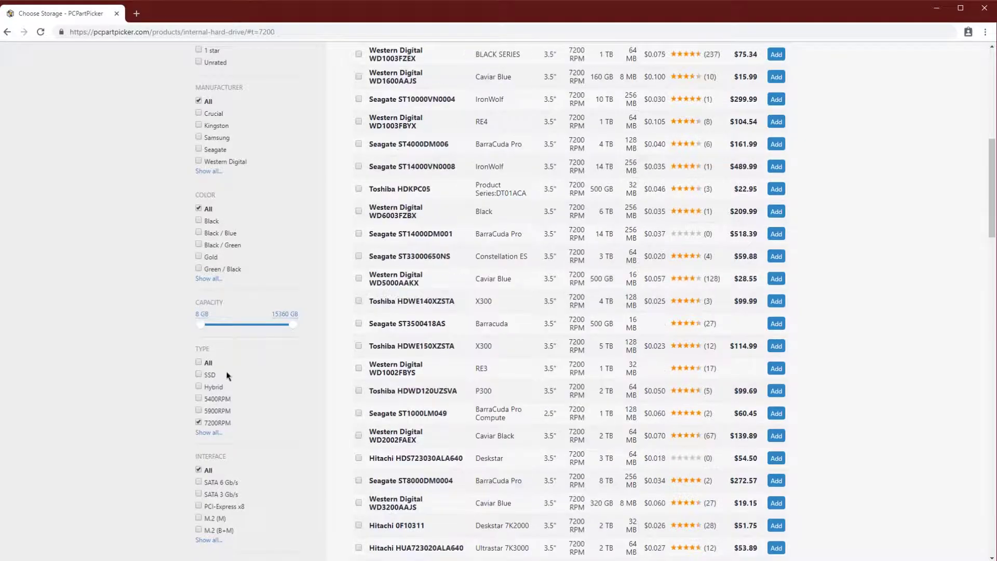
Return to the unfiltered storage list, then bring up the power supply choices
scroll(513, 393, "up", 2)
scroll(513, 393, "up", 7)
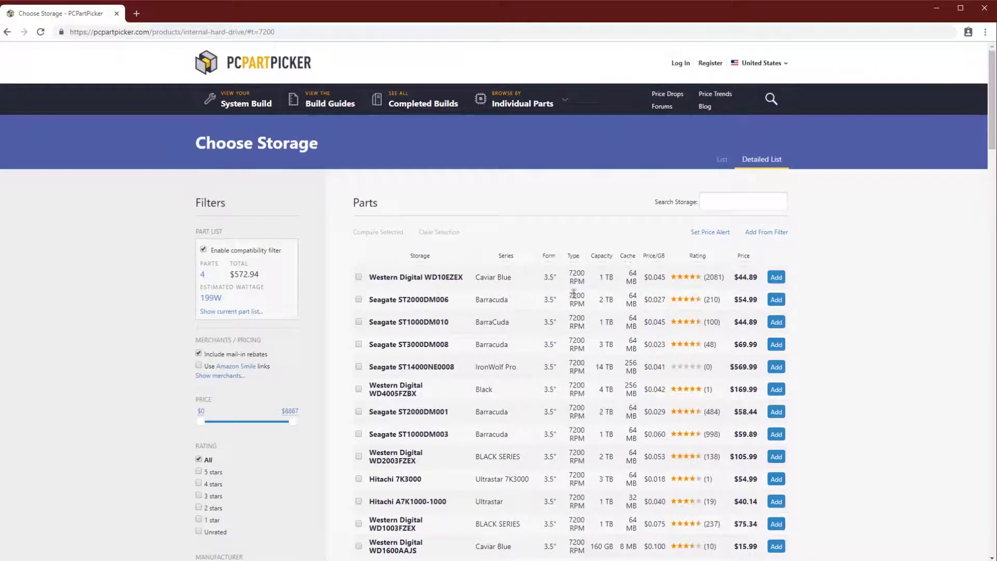
key("alt+Left")
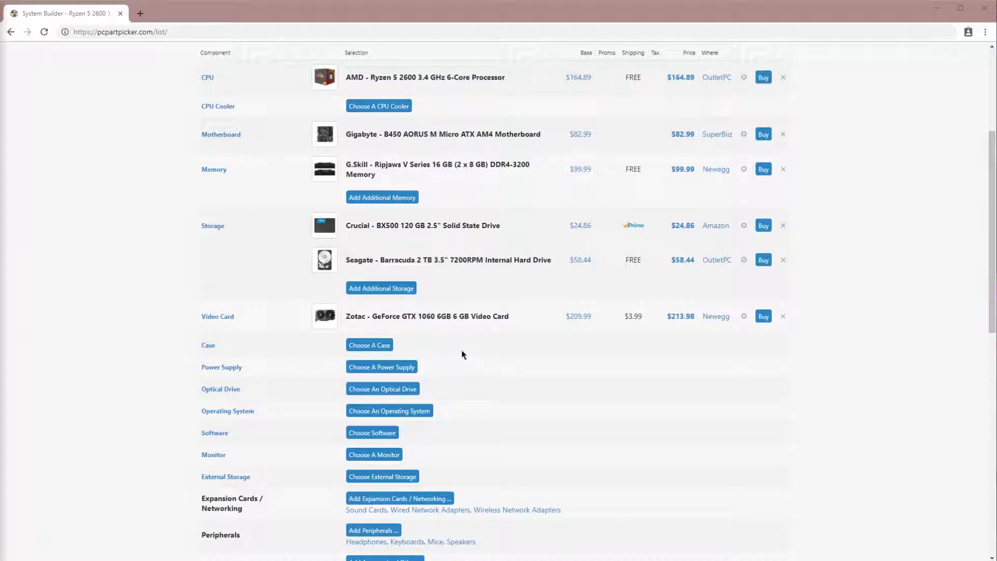
left_click(383, 367)
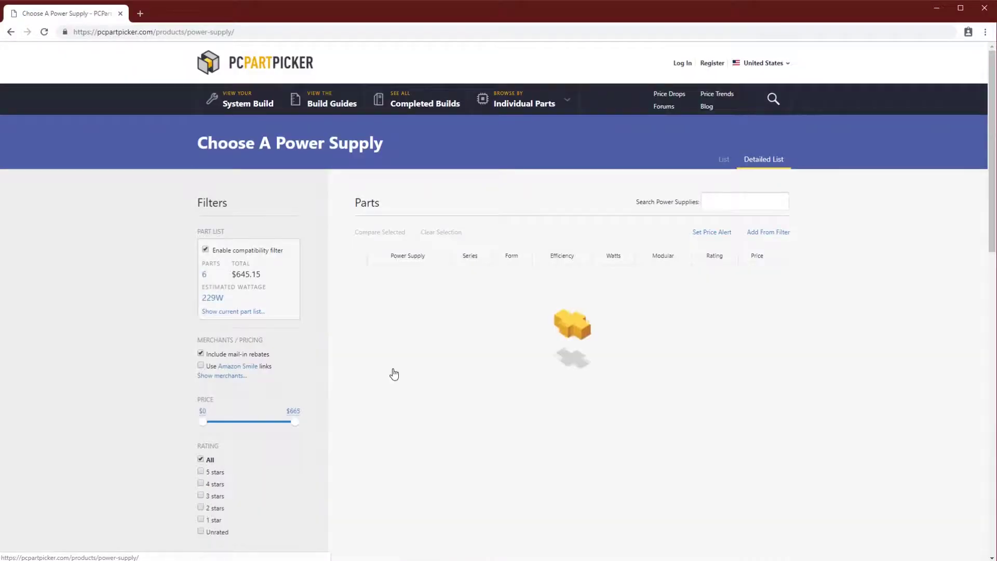
scroll(166, 327, "down", 4)
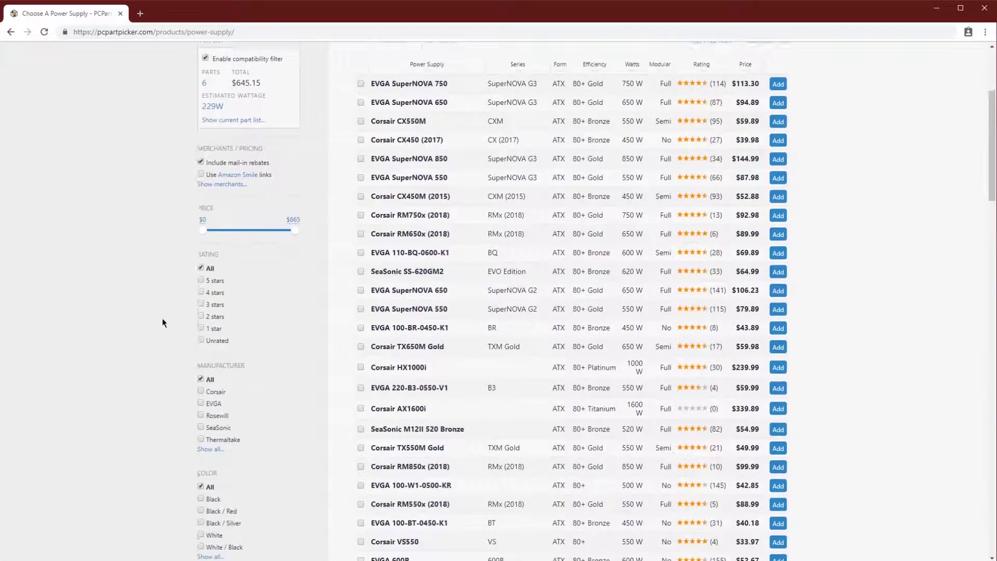
scroll(199, 285, "down", 4)
scroll(208, 405, "down", 3)
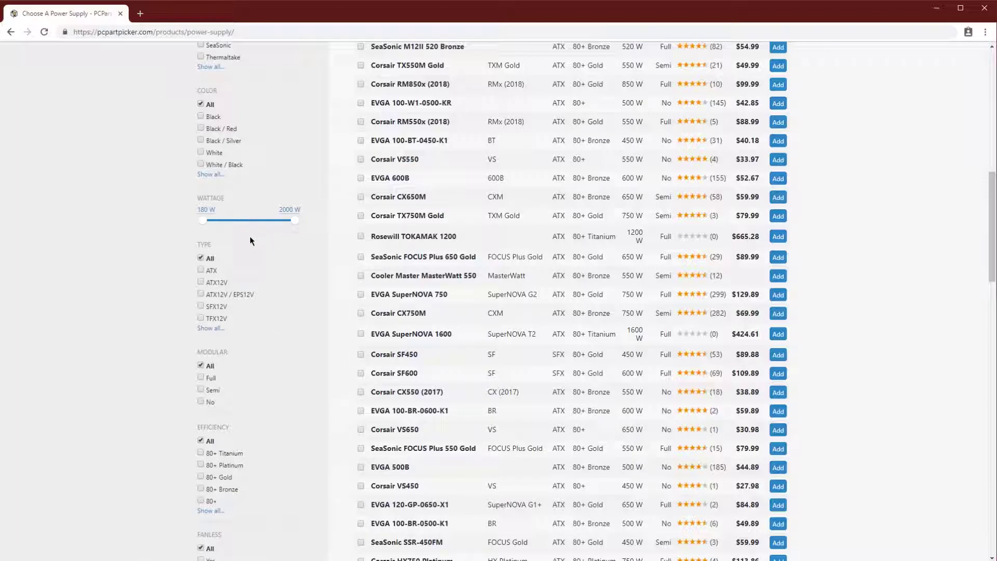
scroll(188, 217, "up", 15)
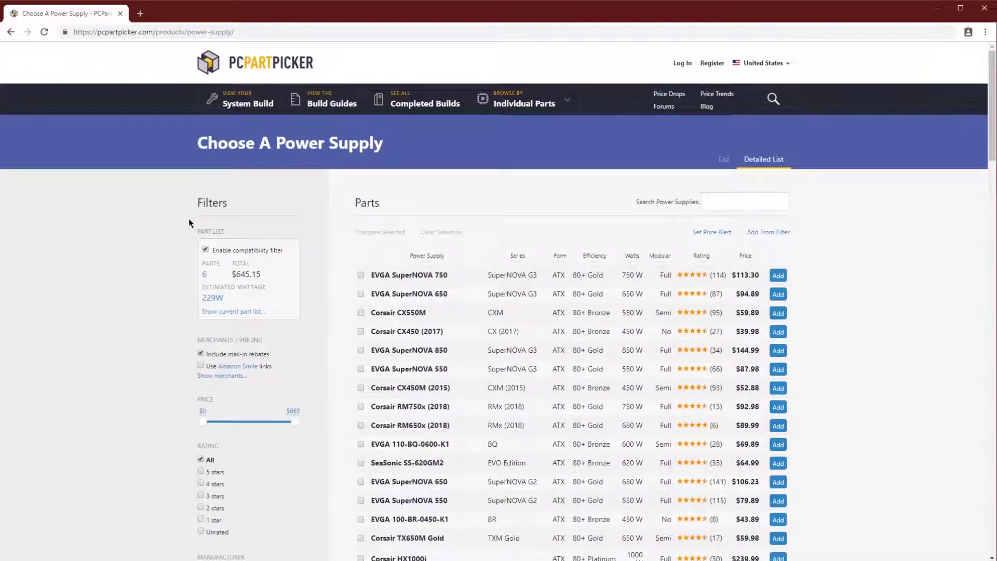
Return to the Current Part List and review the six parts and 229W estimate
left_click(247, 108)
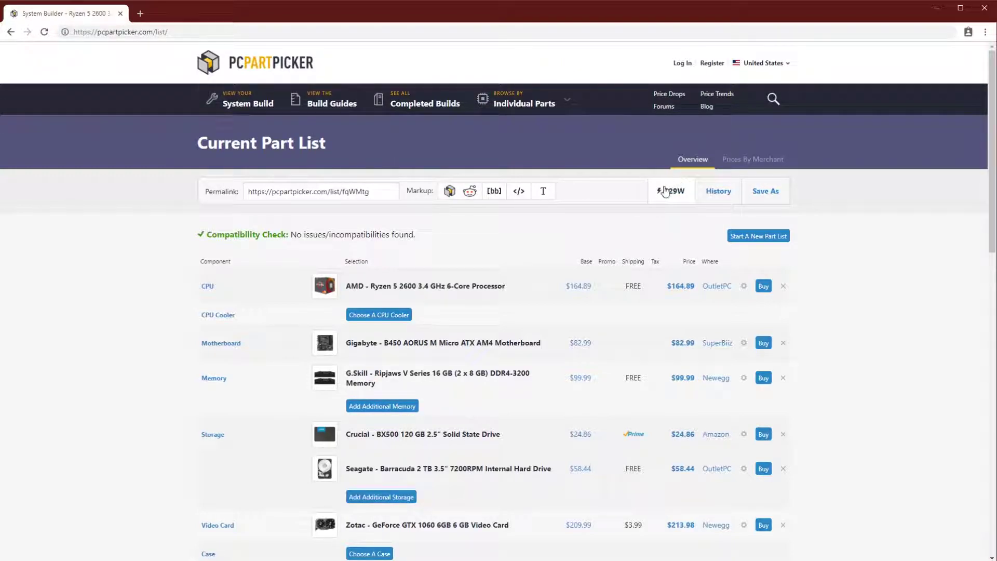
scroll(379, 231, "down", 1)
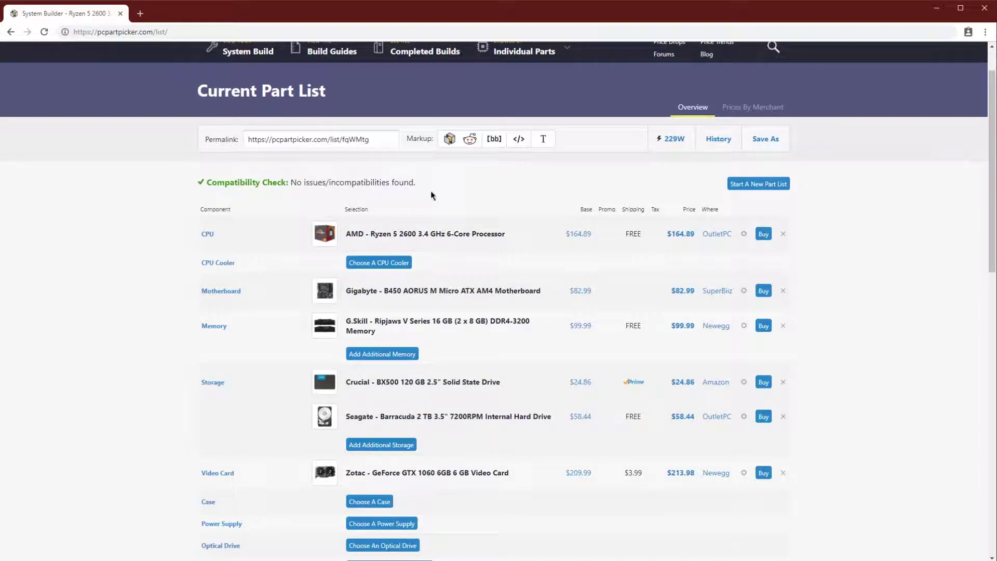
Search 'cooler master wattage calculator' in a new tab and open Cooler Master's Power Supply Calculator
left_click(141, 14)
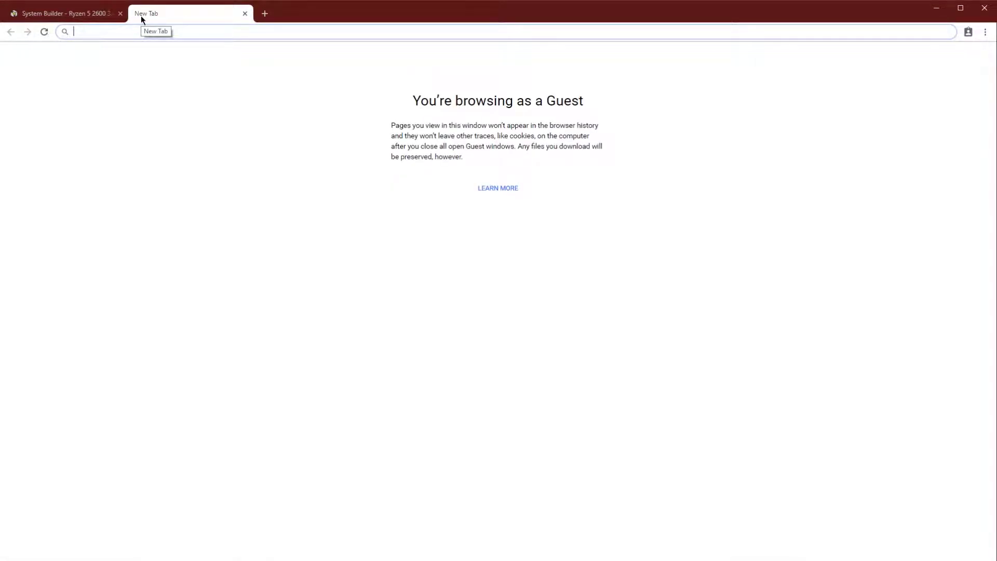
type("cool")
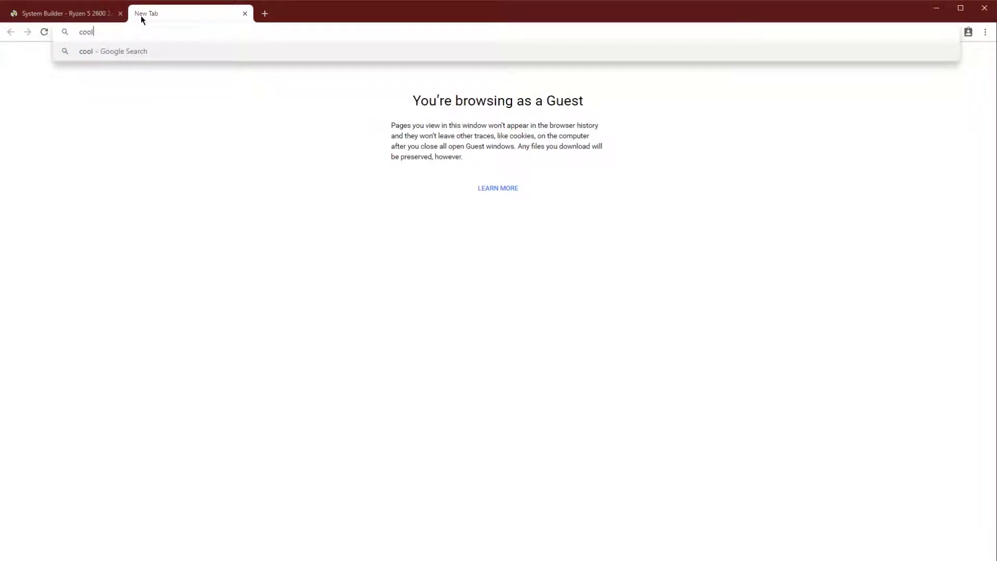
type("er master wattage ")
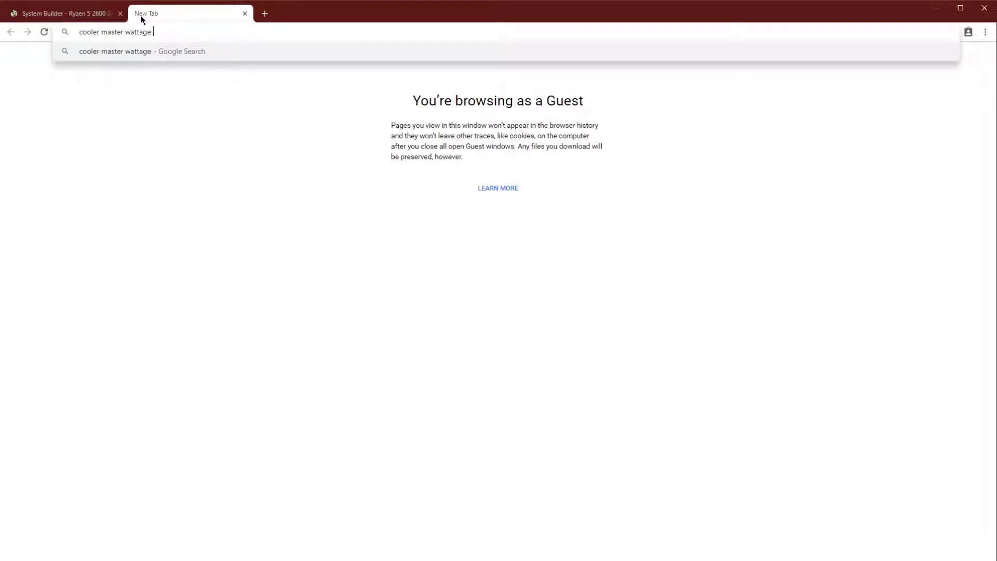
type("calculator")
key("Return")
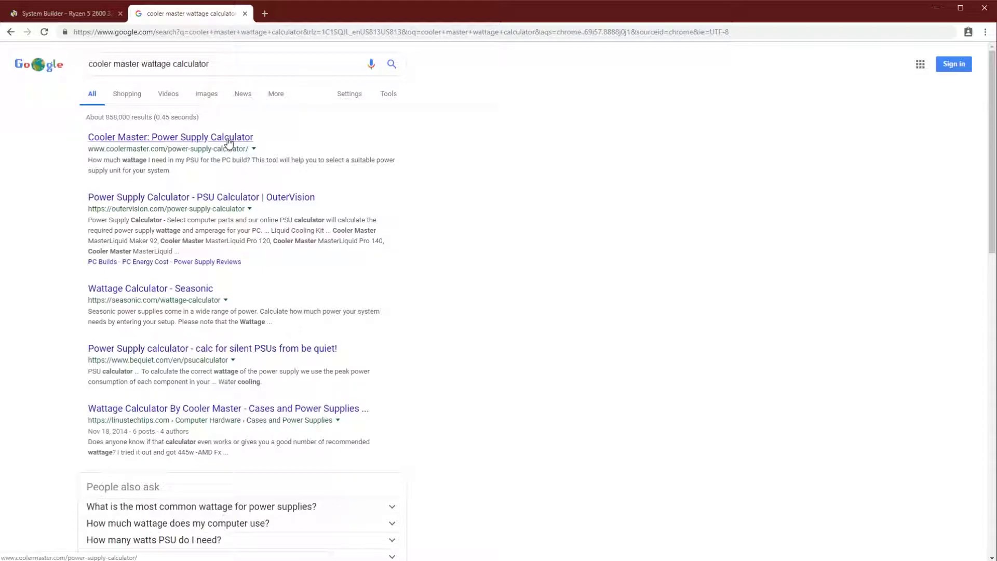
left_click(216, 139)
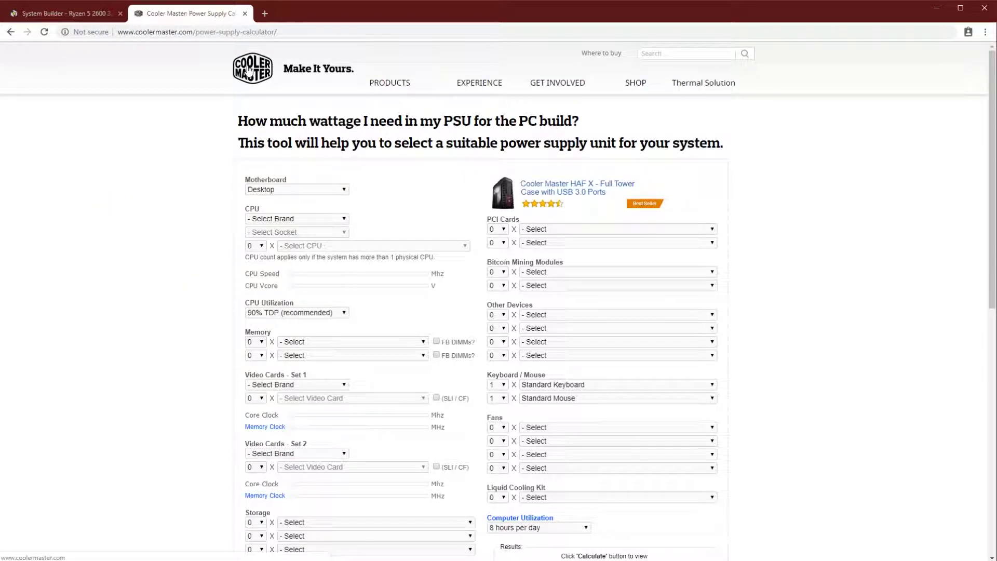
Look over the empty calculator form, then switch back to the System Builder tab
scroll(245, 239, "down", 2)
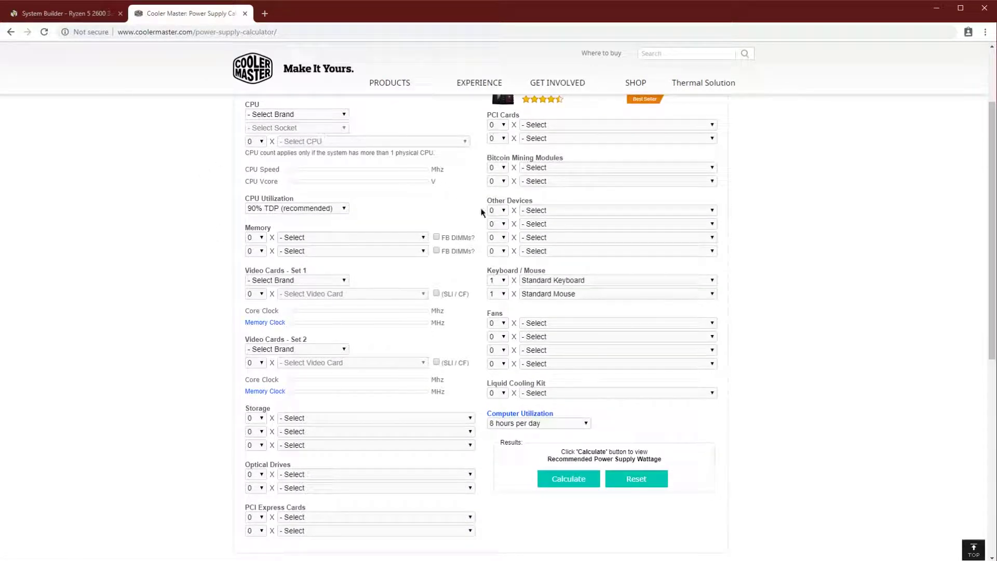
scroll(180, 277, "up", 1)
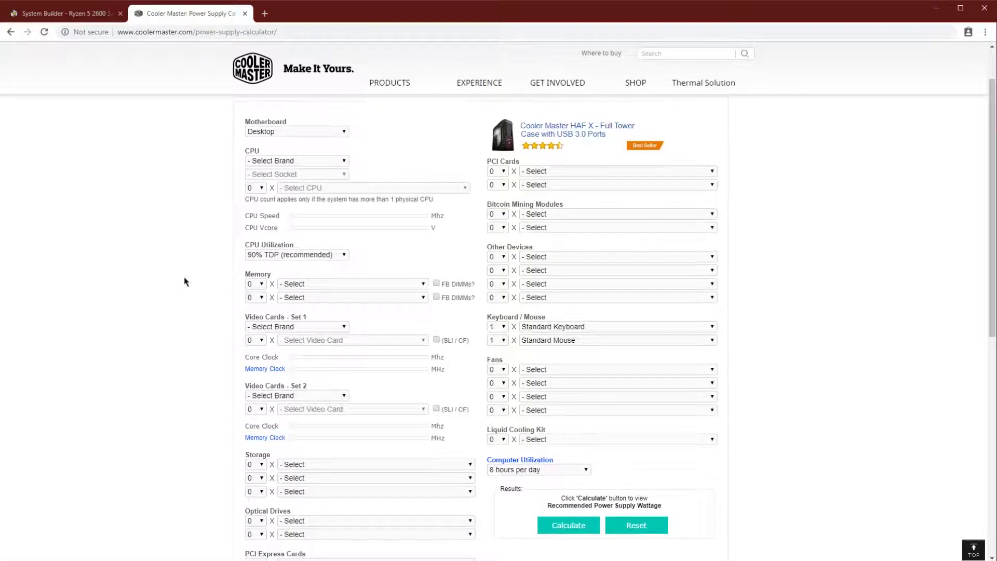
scroll(185, 280, "down", 2)
scroll(339, 346, "up", 2)
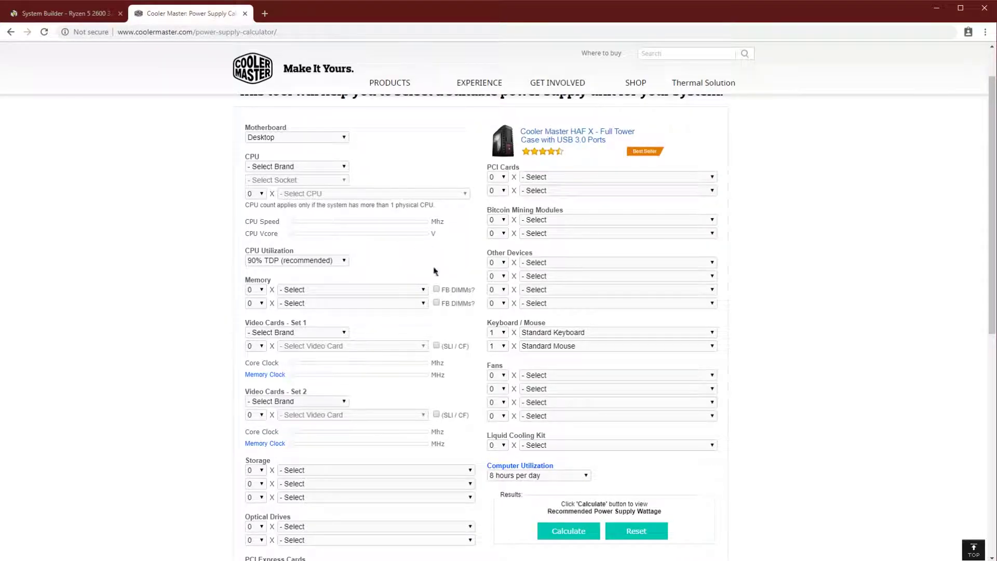
scroll(578, 432, "down", 1)
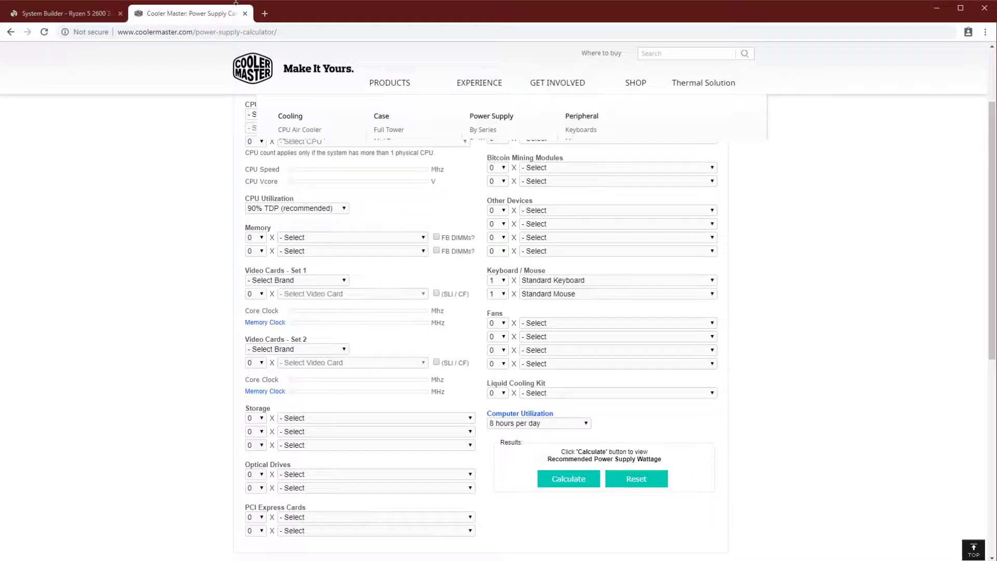
mouse_move(272, 138)
left_click(63, 13)
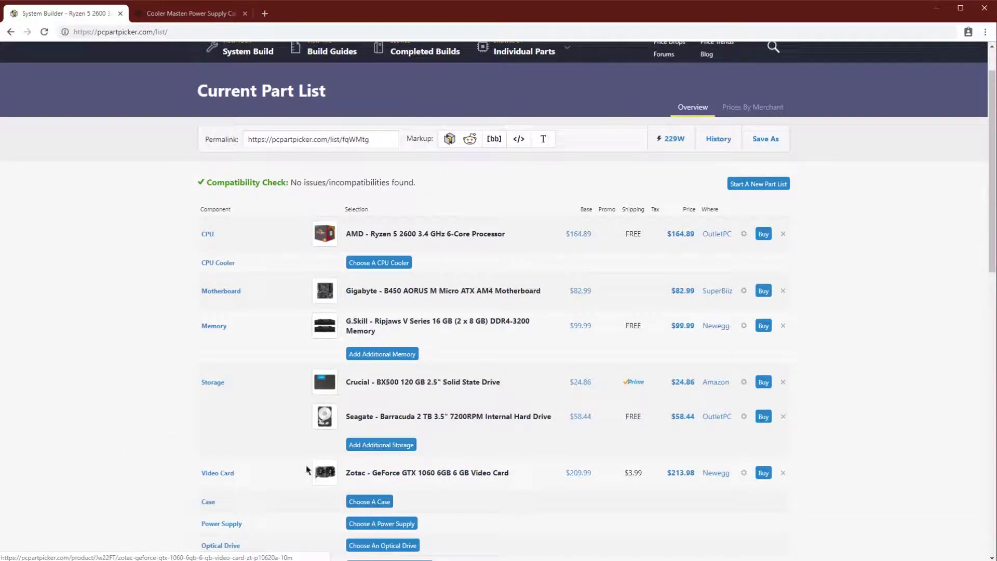
Open the power supply catalogue and browse the compatible units
scroll(280, 504, "down", 1)
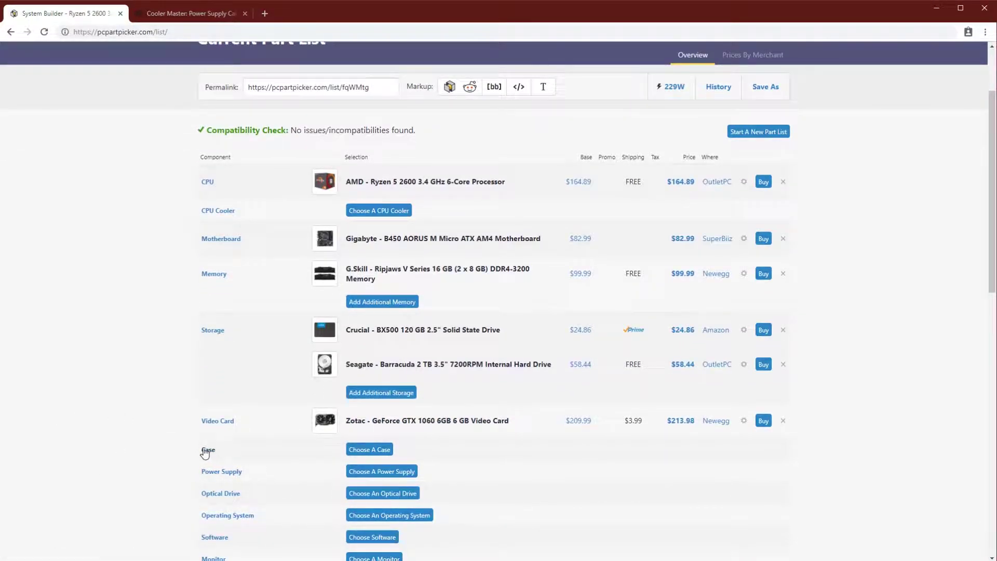
left_click(358, 471)
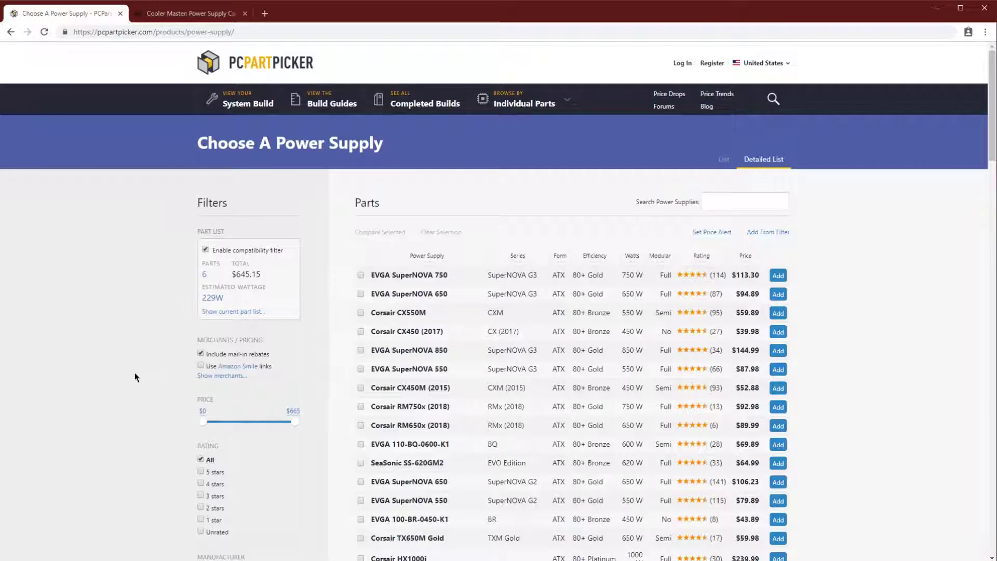
scroll(135, 373, "down", 7)
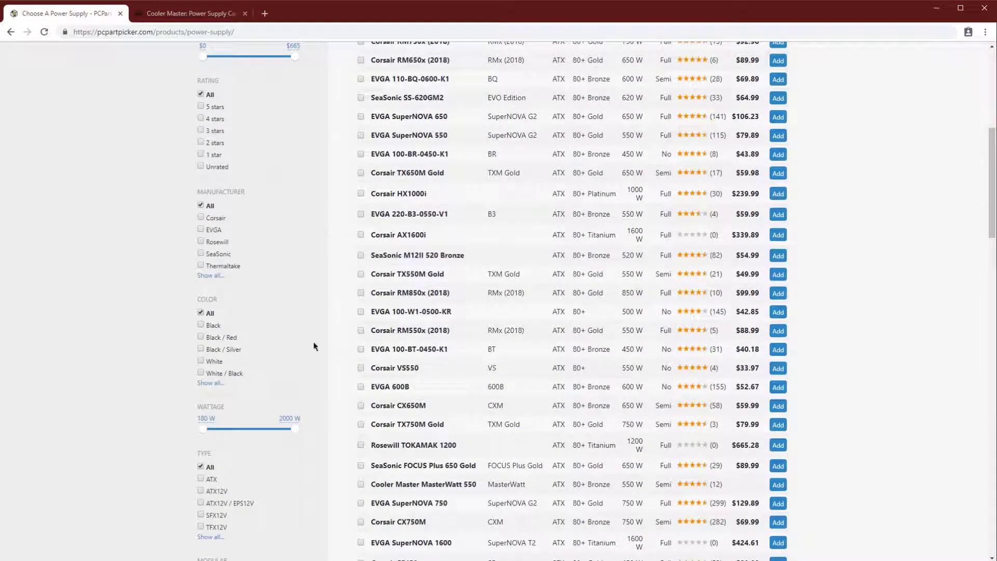
scroll(160, 358, "down", 3)
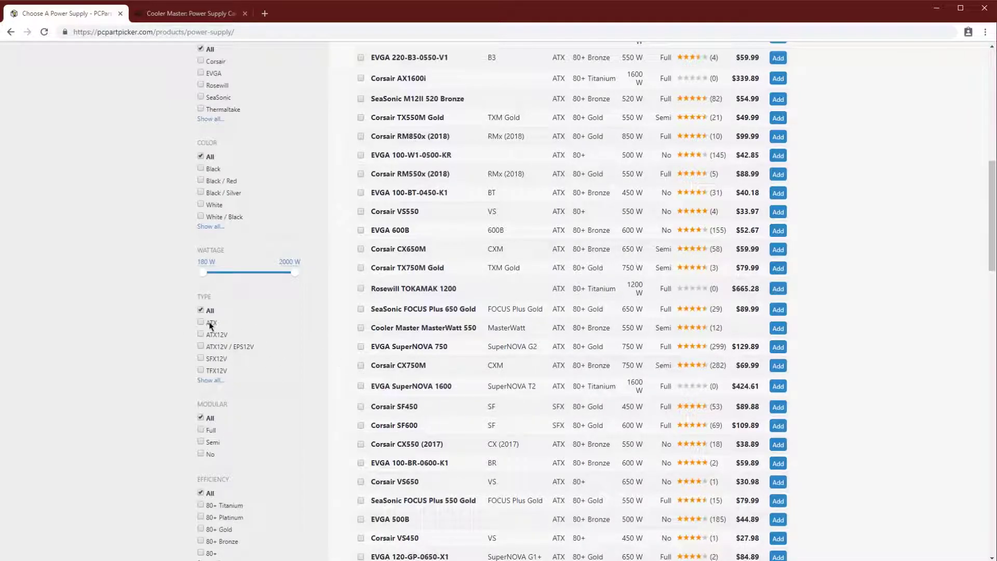
Filter power supplies to ATX and SFX12V types and locate the EVGA B3 550 W unit
left_click(202, 323)
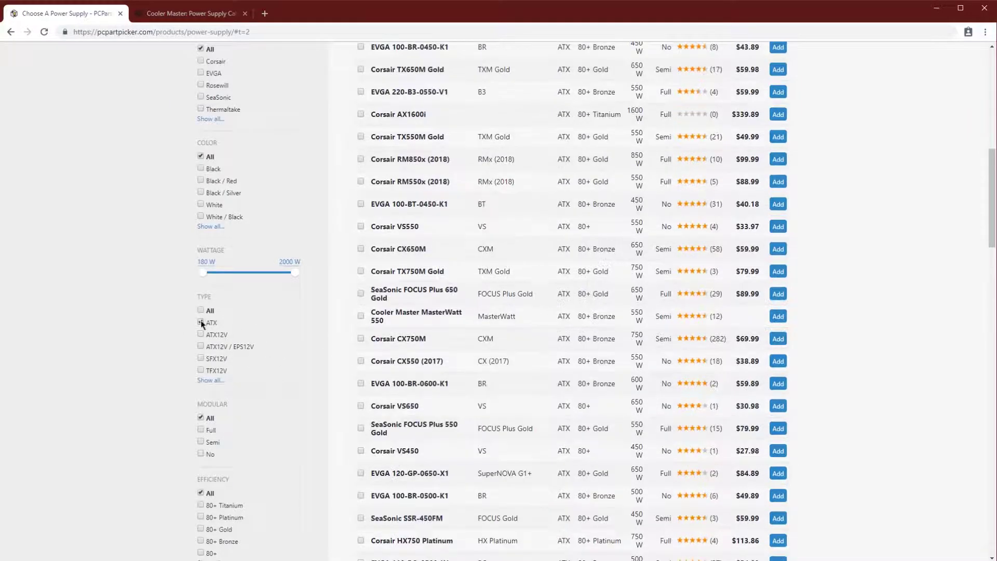
left_click(200, 358)
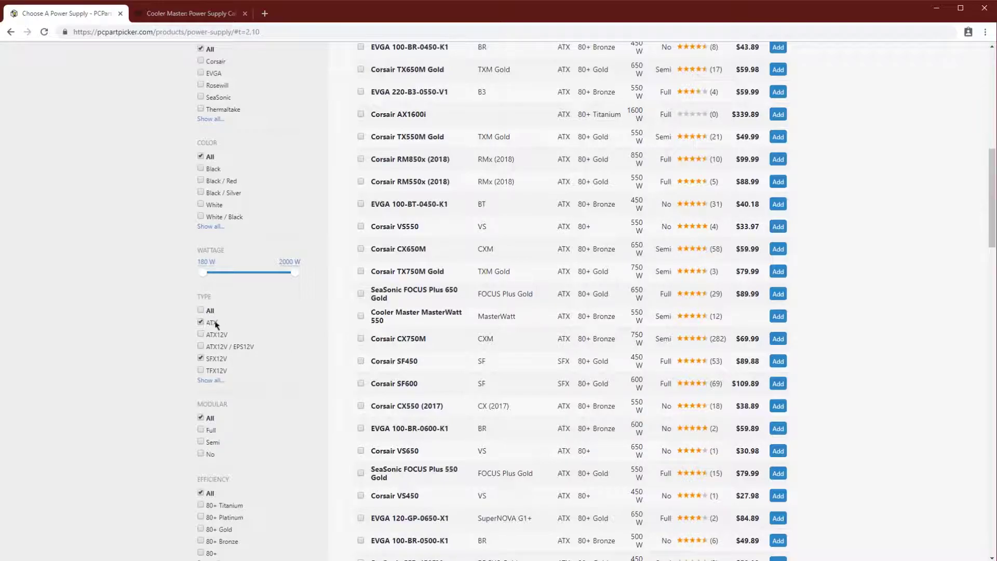
scroll(432, 339, "up", 10)
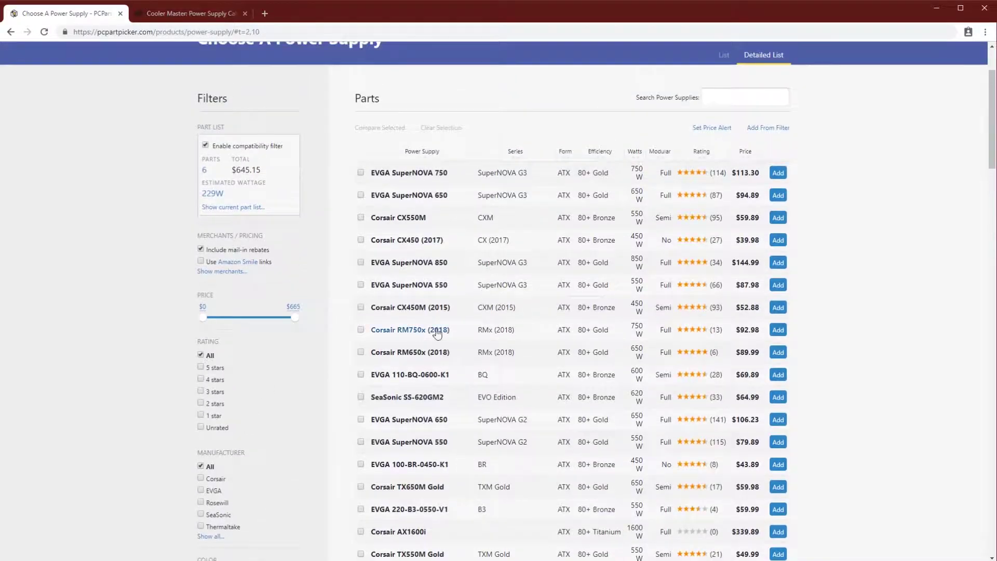
scroll(410, 354, "down", 4)
scroll(410, 353, "down", 3)
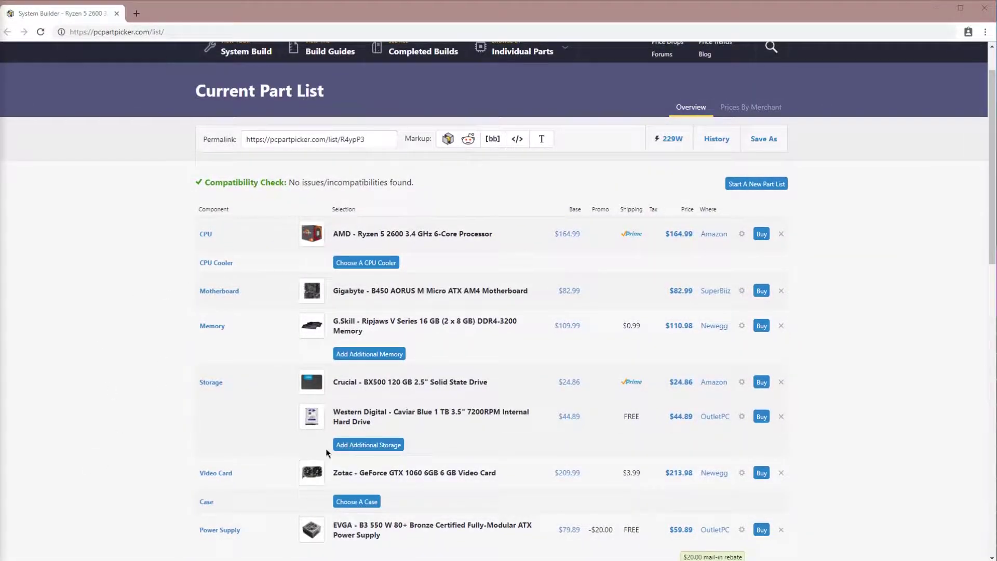
scroll(327, 453, "down", 1)
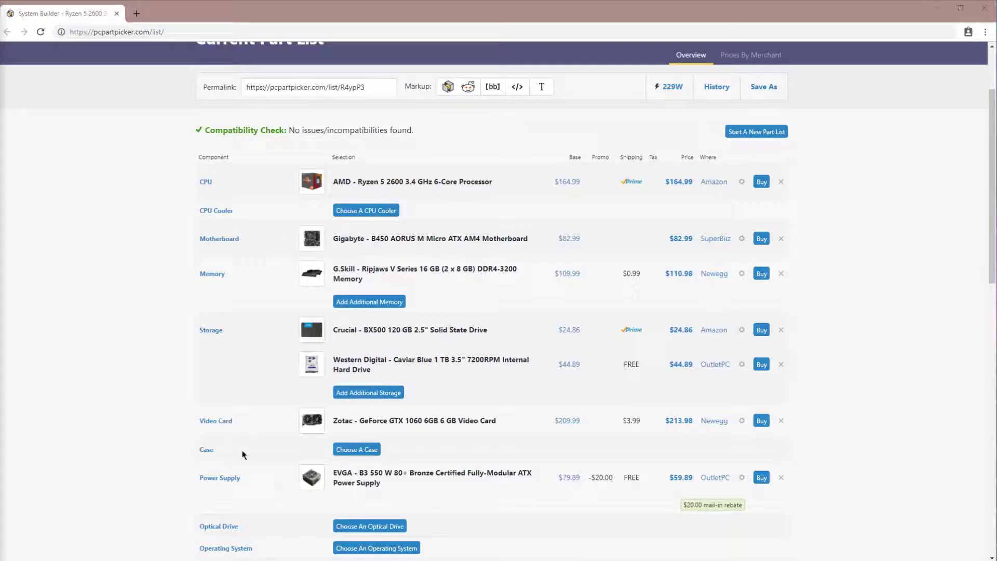
Open the case catalogue and browse the compatible cases
left_click(374, 450)
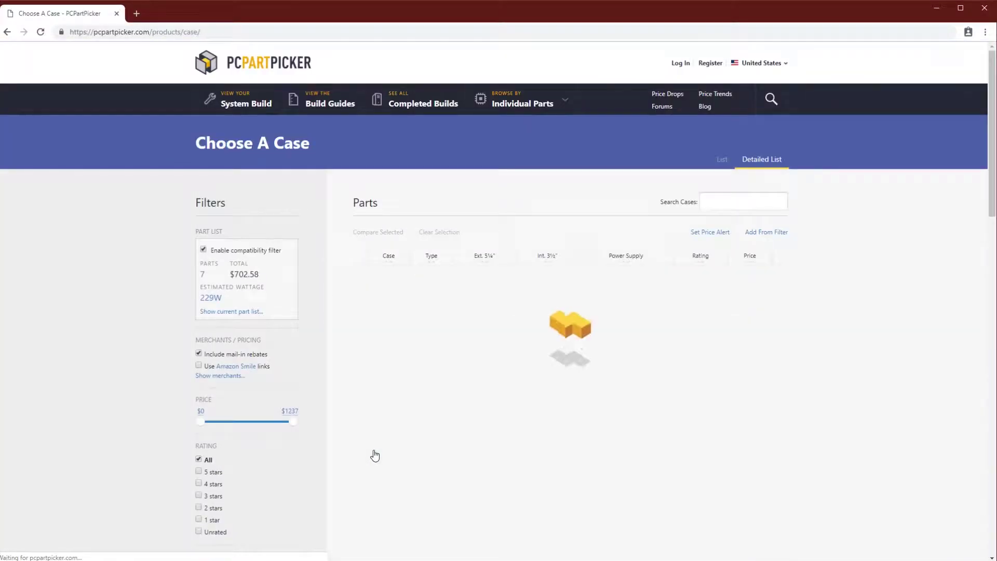
scroll(347, 455, "down", 2)
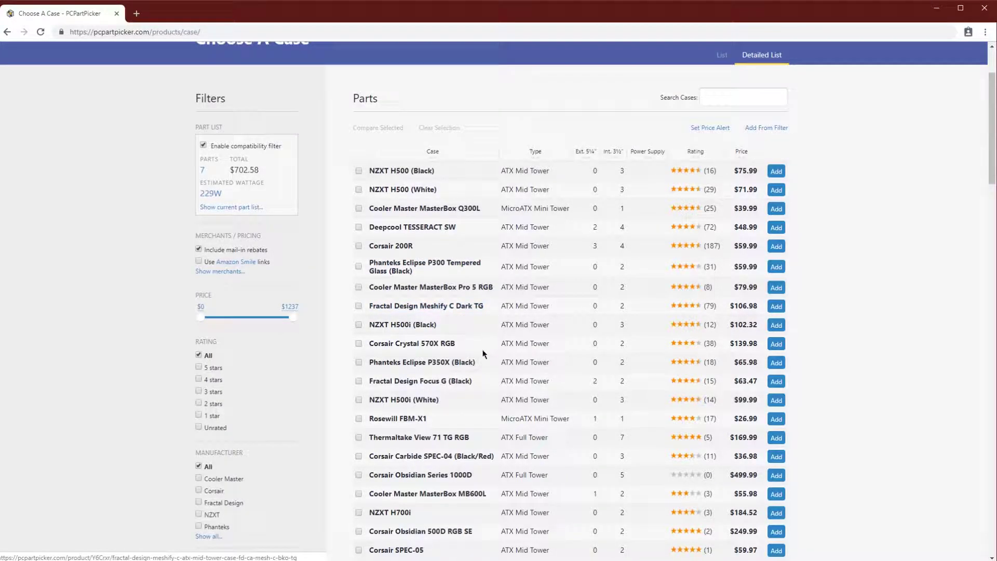
scroll(295, 422, "down", 1)
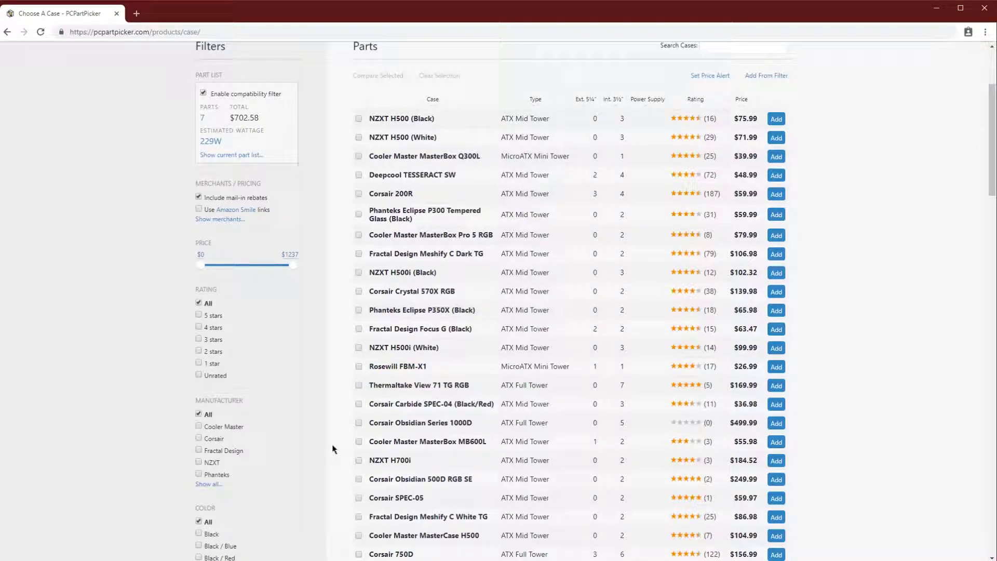
scroll(298, 425, "up", 3)
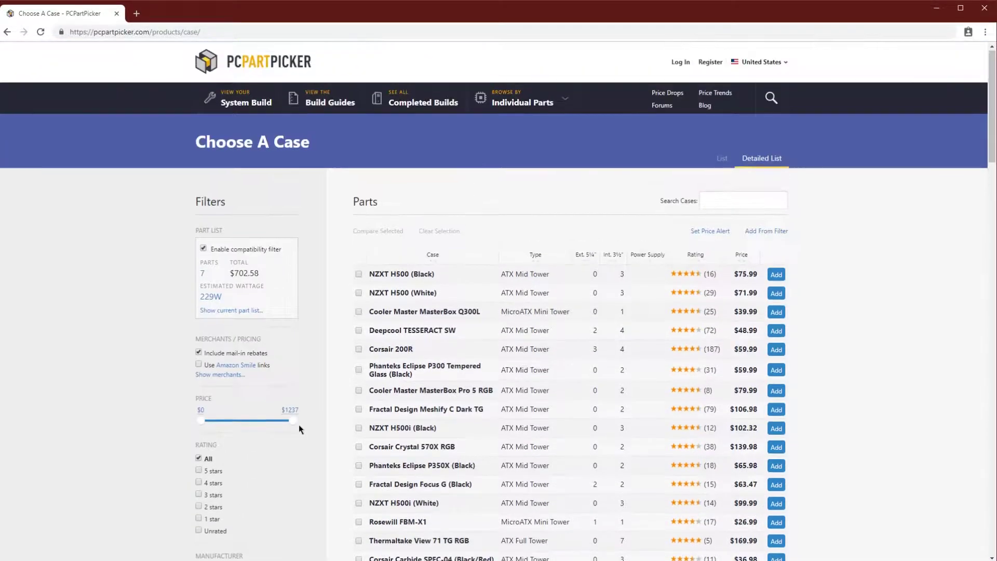
Open the System Build part list in a second tab, then expand the case Type filter to show all types
middle_click(238, 112)
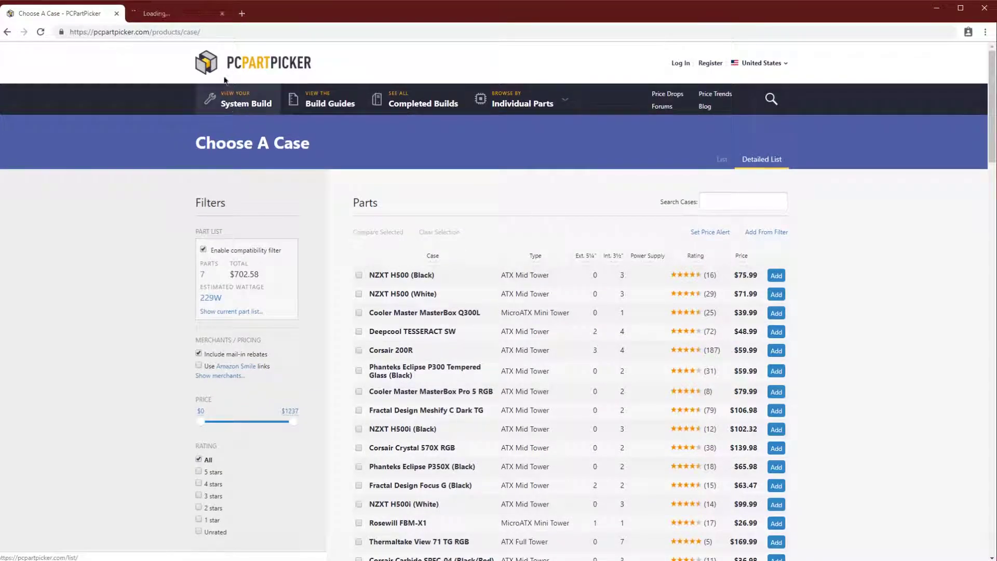
left_click(178, 14)
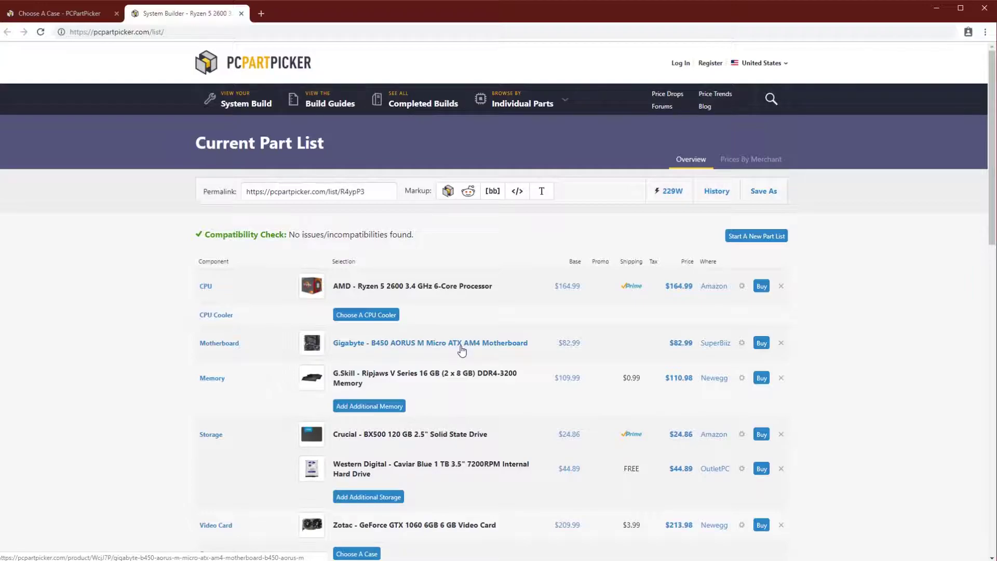
left_click(37, 16)
scroll(190, 367, "down", 5)
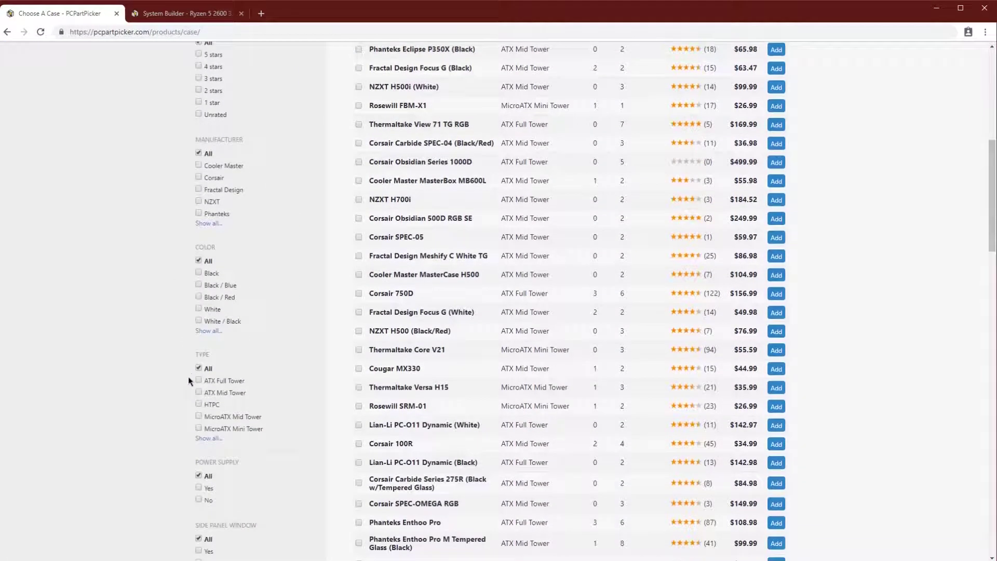
scroll(190, 389, "down", 1)
left_click(198, 387)
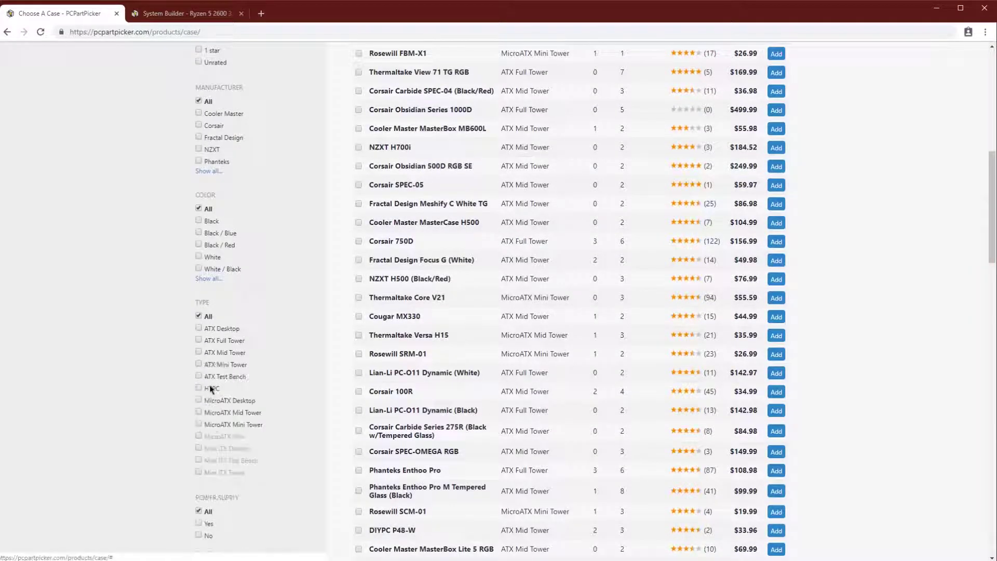
Tick the MicroATX Mid Tower and MicroATX Mini Tower case type filters
left_click(198, 412)
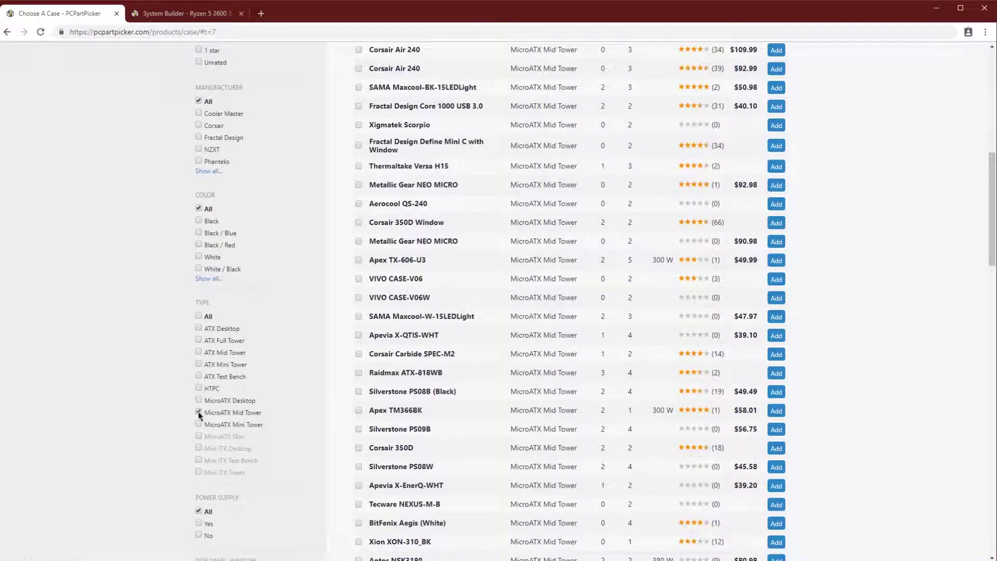
left_click(198, 424)
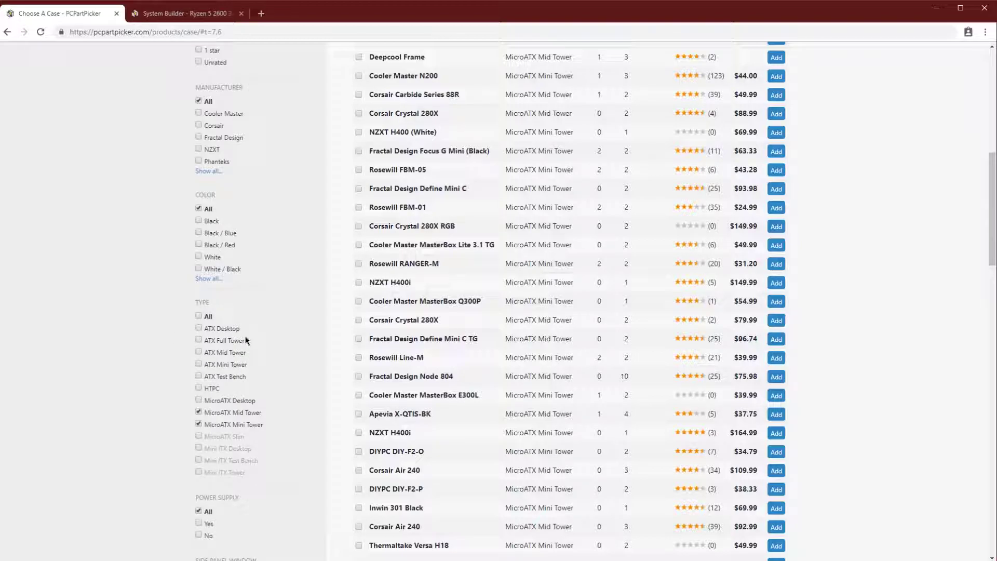
scroll(274, 360, "down", 3)
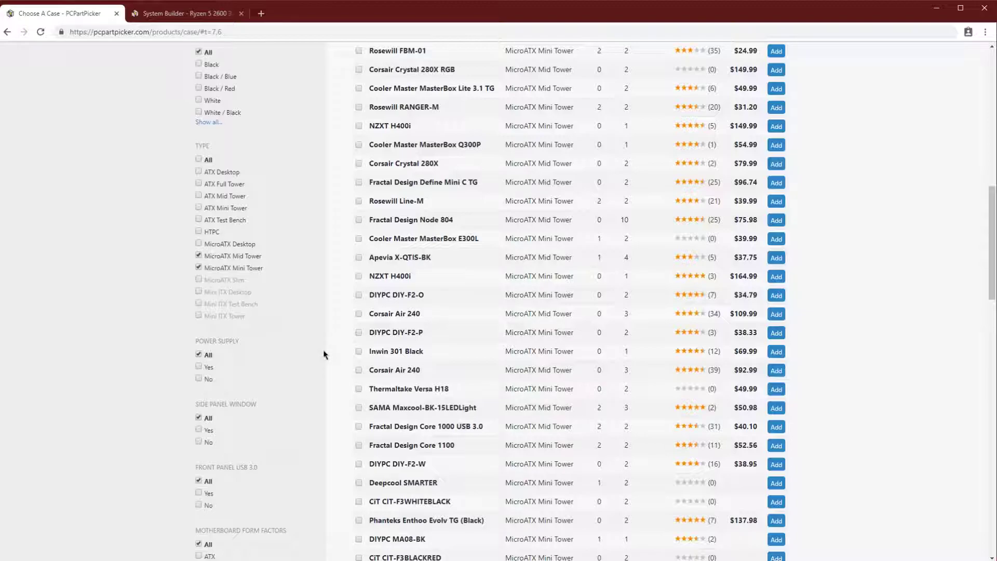
Scroll through the filtered MicroATX case list
scroll(291, 312, "down", 2)
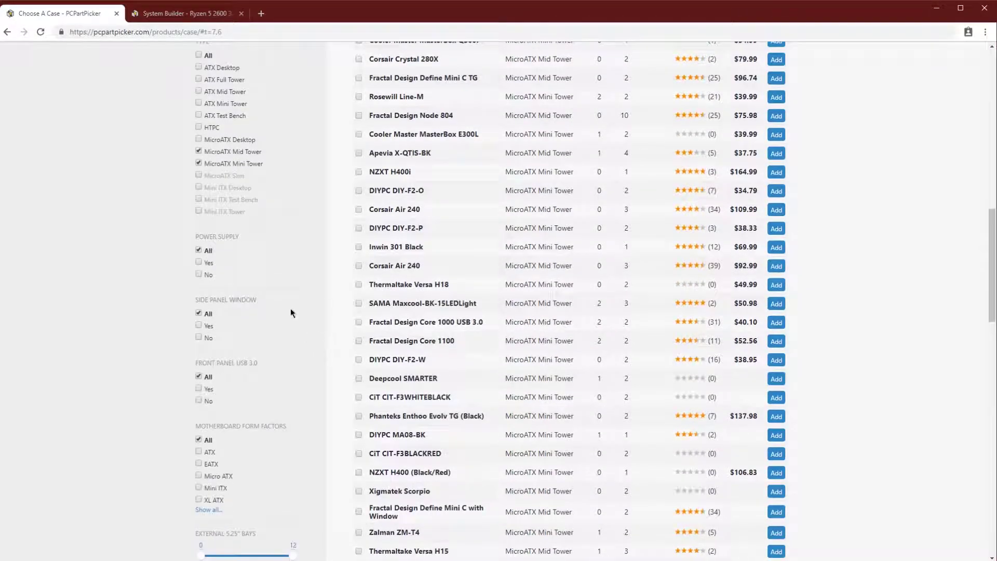
scroll(234, 358, "down", 2)
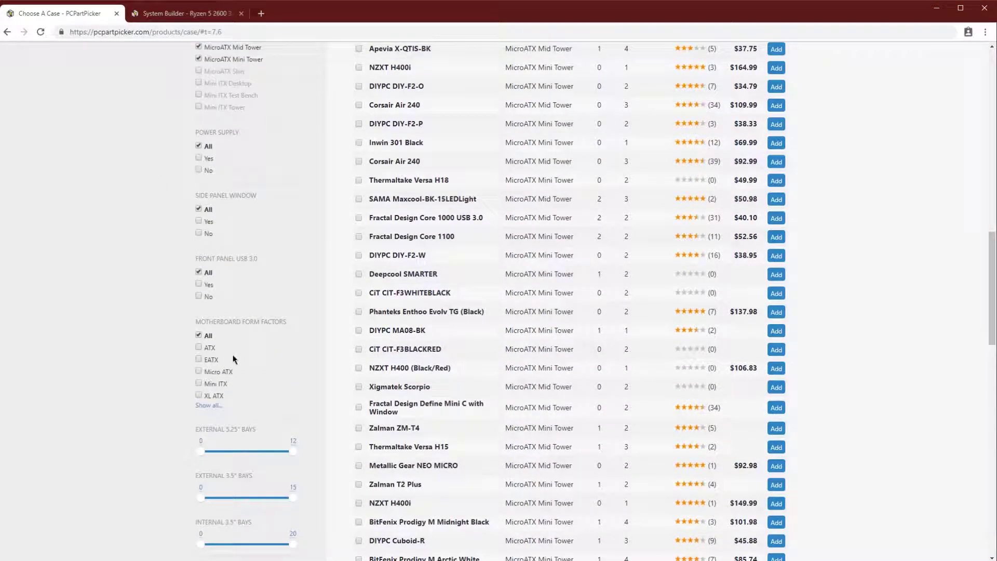
scroll(171, 369, "down", 2)
scroll(195, 359, "down", 3)
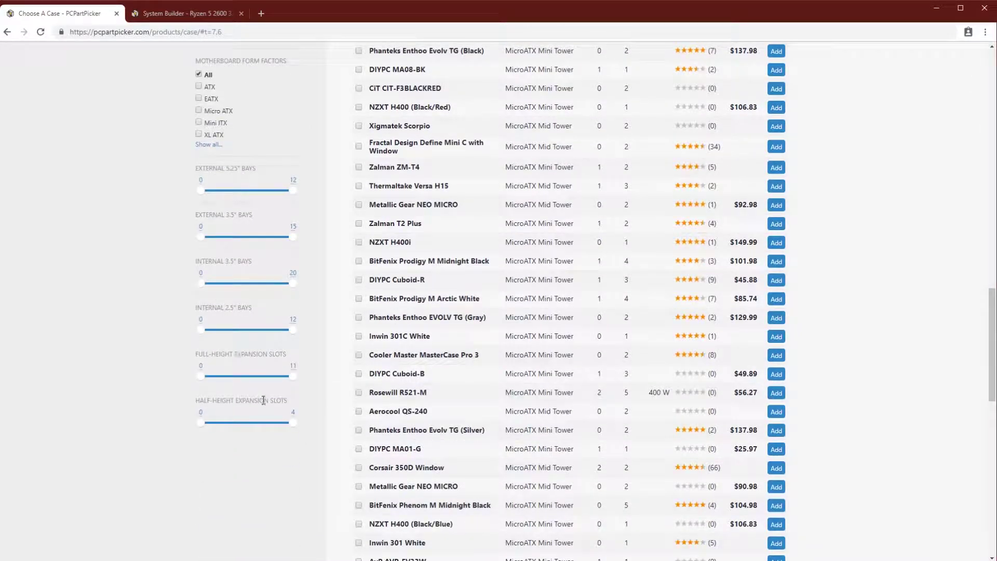
scroll(264, 400, "up", 5)
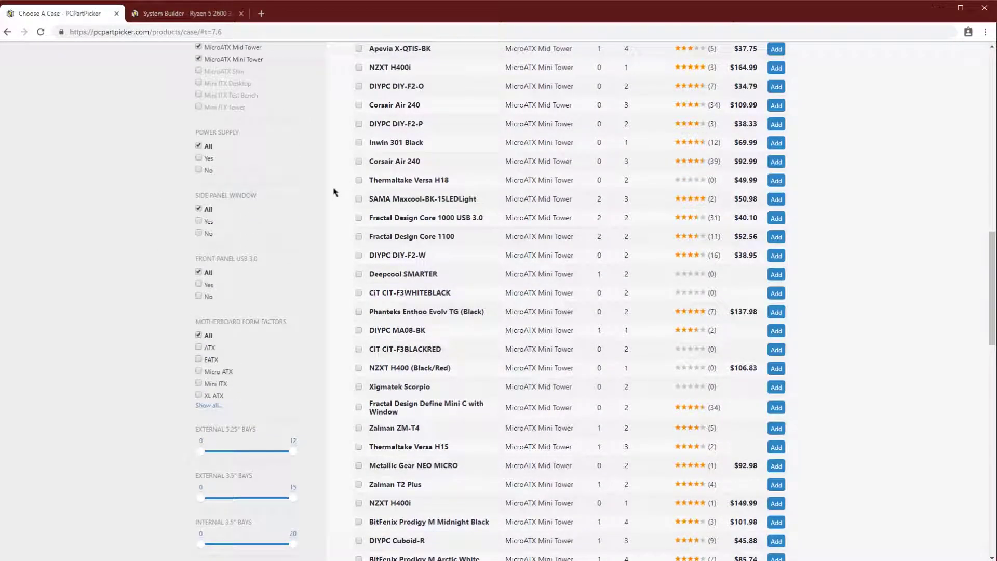
scroll(320, 225, "up", 2)
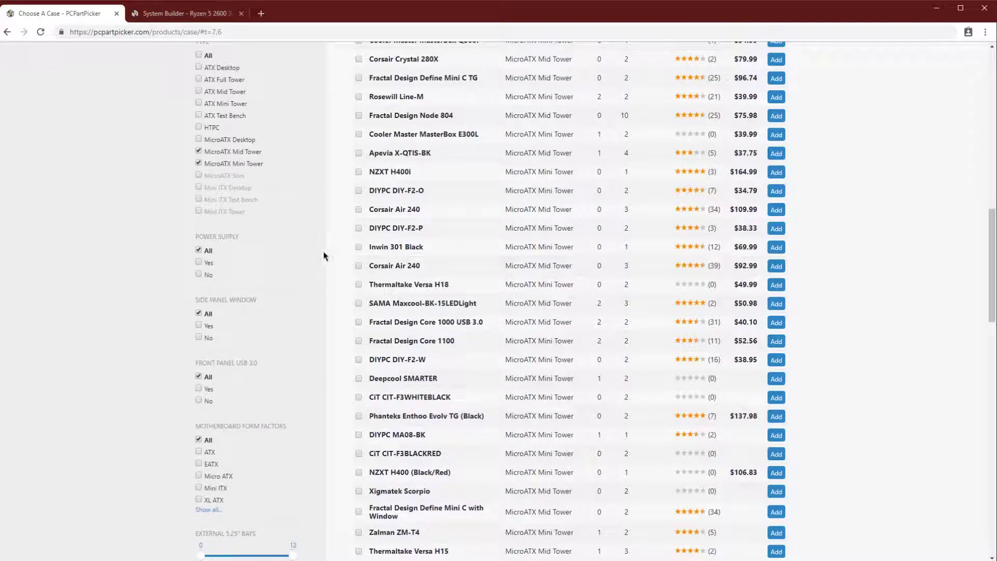
left_click_drag(196, 237, 244, 237)
left_click(221, 250)
Check the part list tab, then filter cases to those without a built-in power supply
left_click(163, 15)
scroll(203, 314, "down", 3)
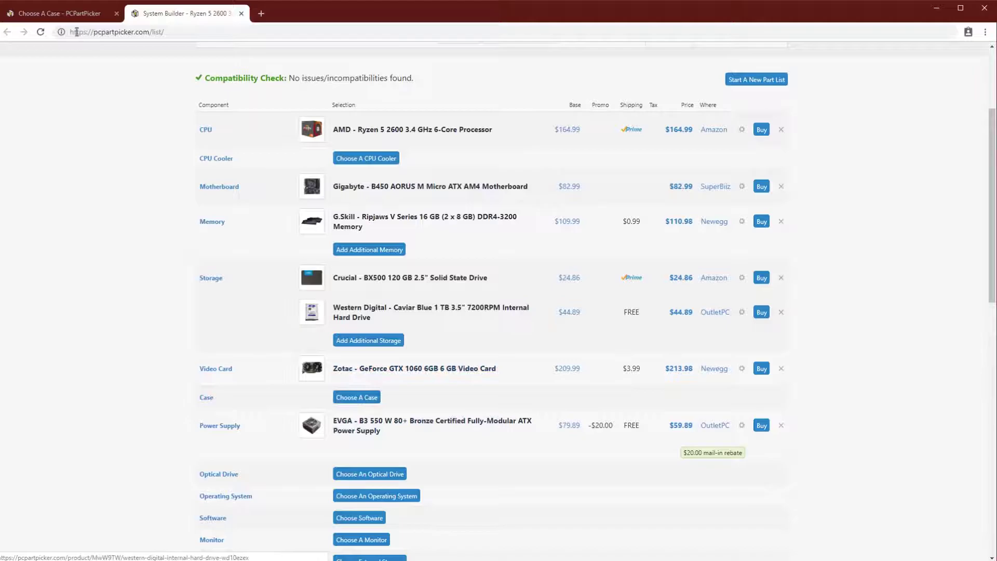
left_click(61, 16)
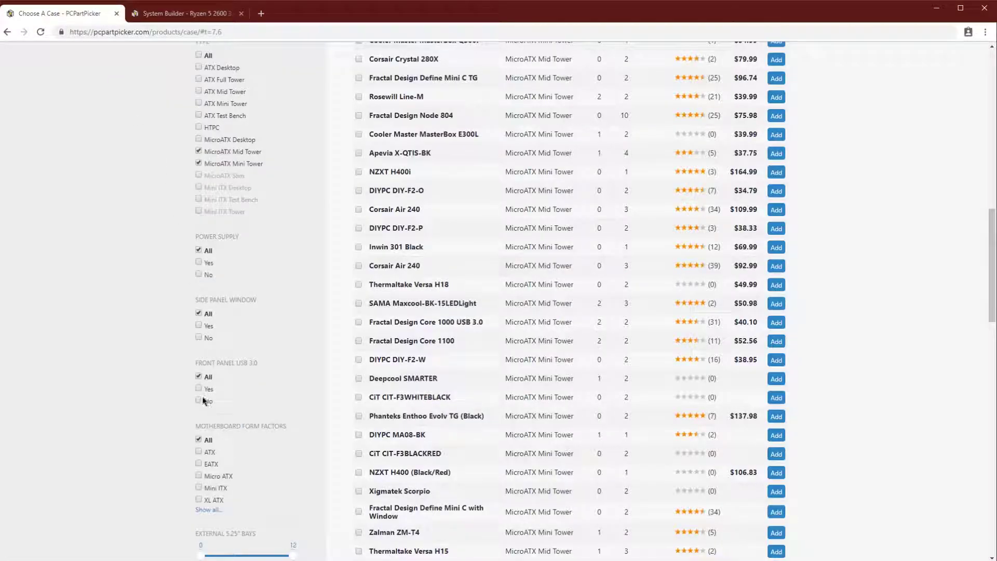
left_click(198, 274)
scroll(201, 259, "down", 2)
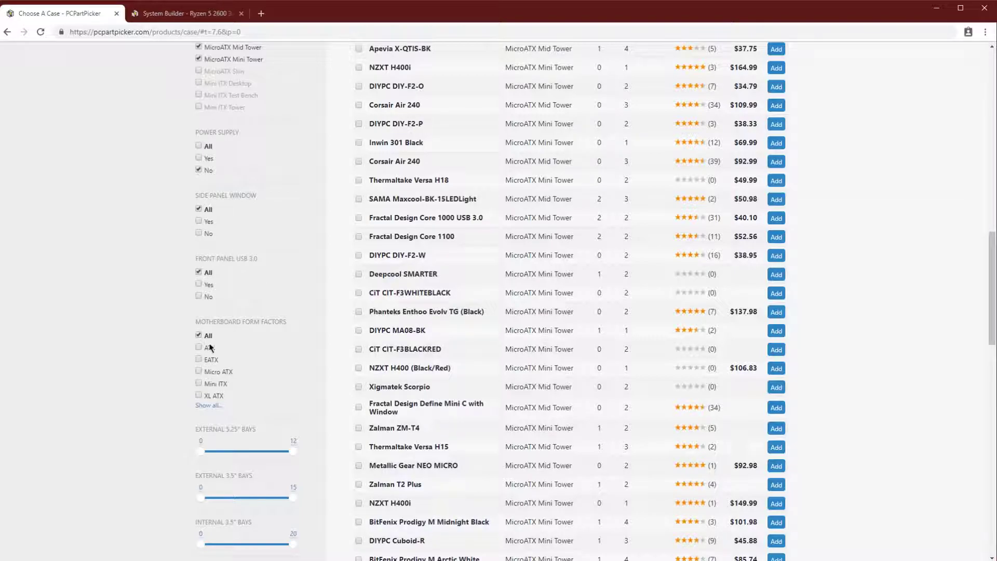
scroll(192, 387, "down", 4)
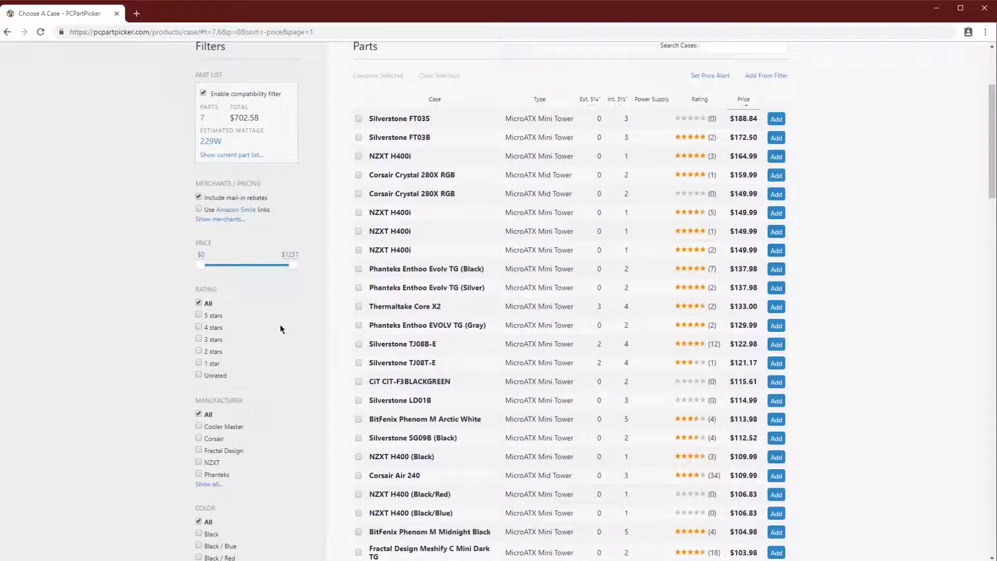
Re-sort by price to open the Rosewill SCM-01 and NZXT H400i cases in background tabs
left_click(741, 107)
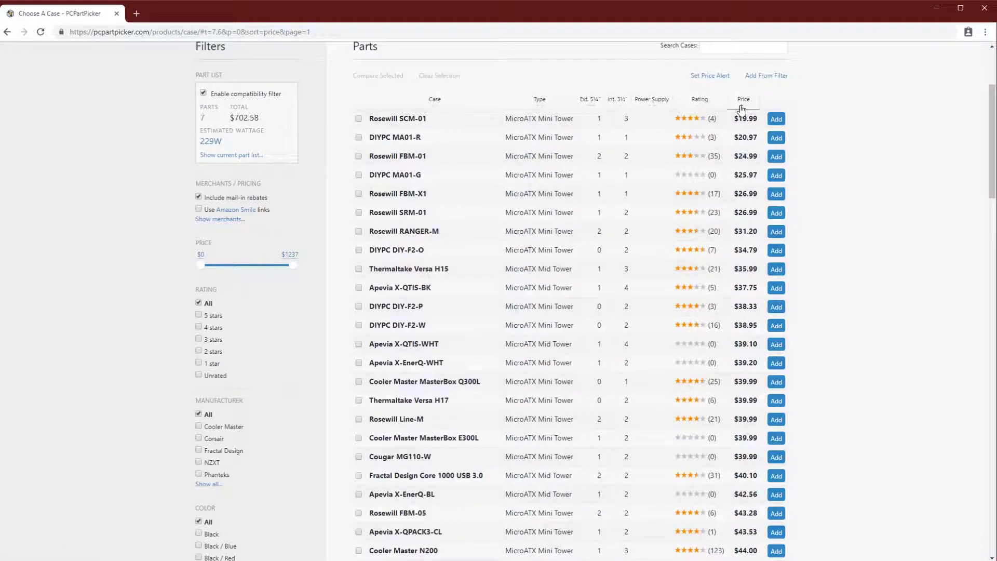
middle_click(397, 118)
left_click(746, 103)
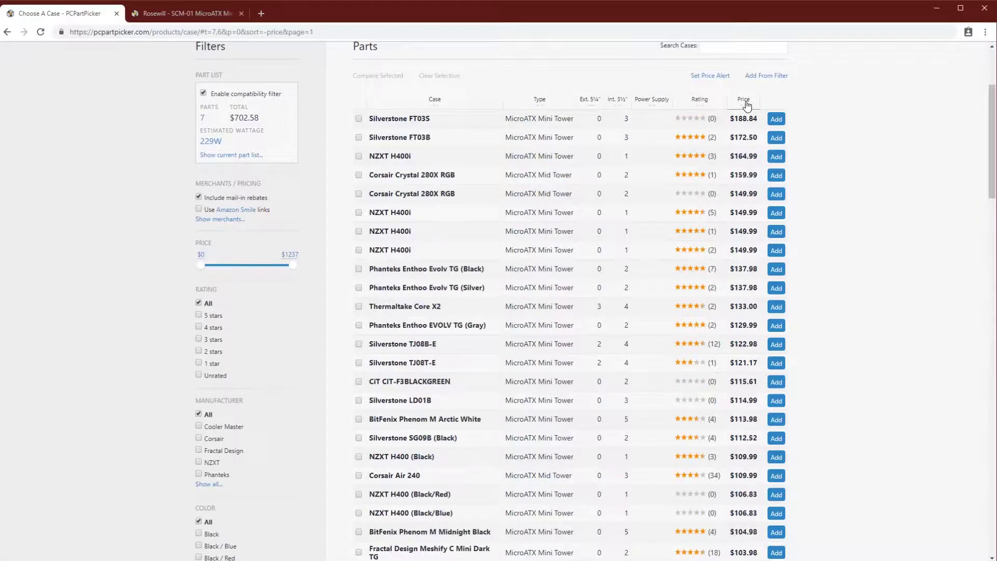
middle_click(409, 157)
View the Rosewill SCM-01 product photos, then switch to the NZXT H400i page
left_click(182, 14)
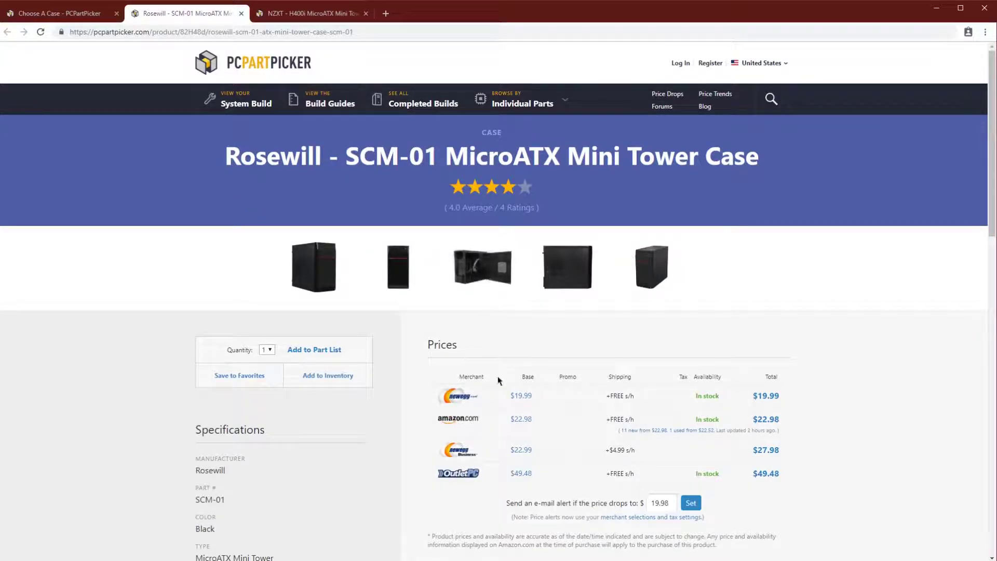
left_click(496, 278)
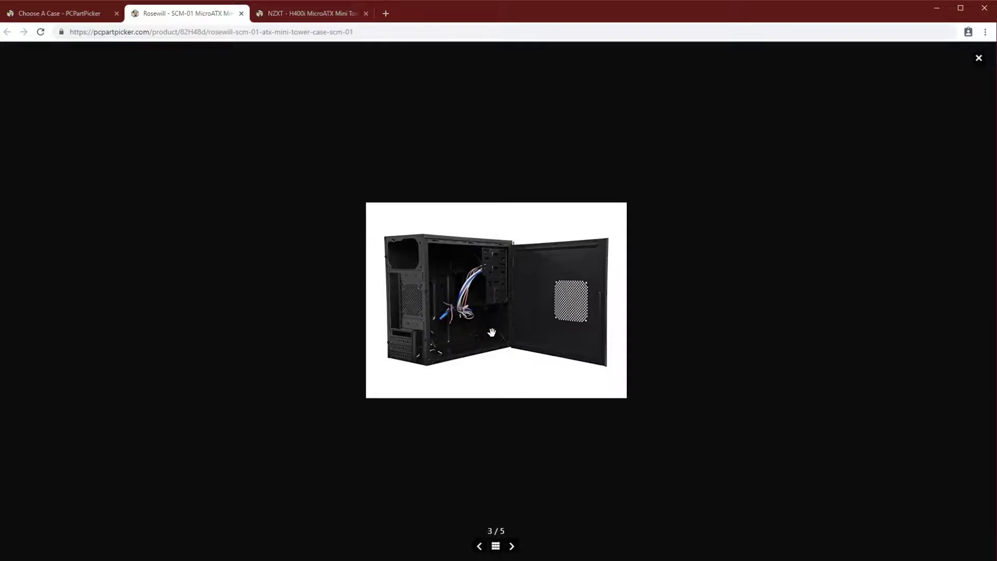
left_click(319, 14)
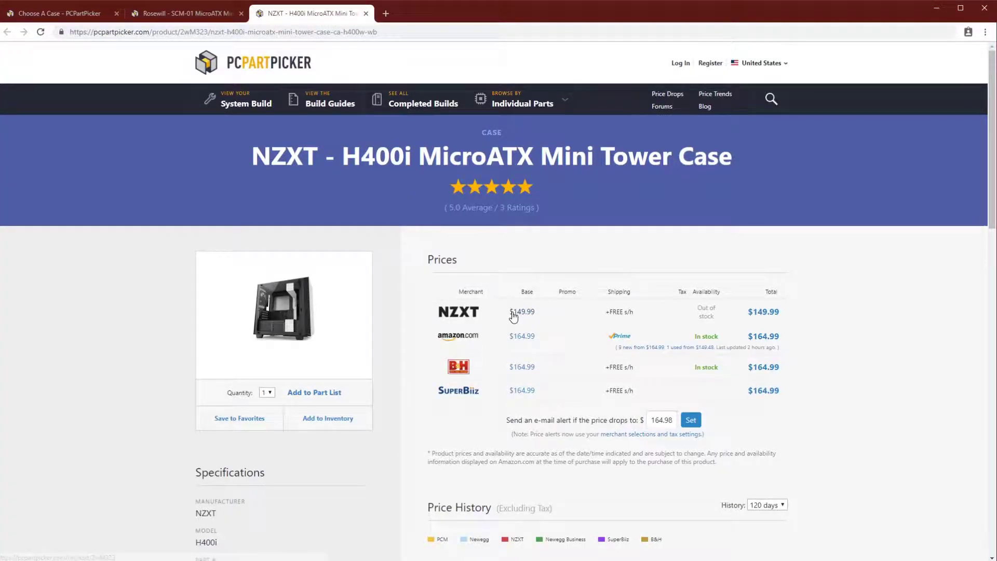
View the H400i photo, close the NZXT and Rosewill tabs, and return to the current part list
left_click(340, 317)
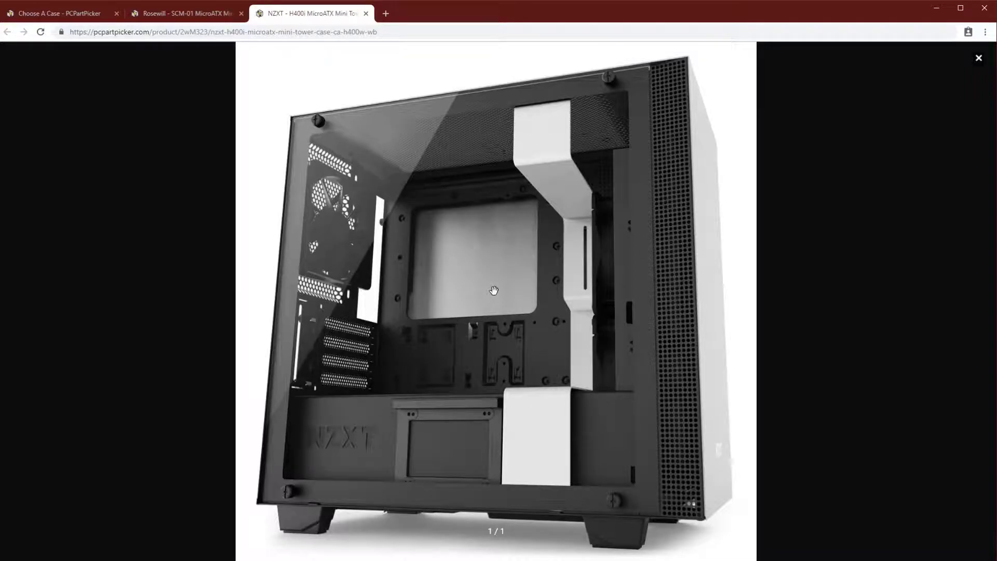
left_click(191, 131)
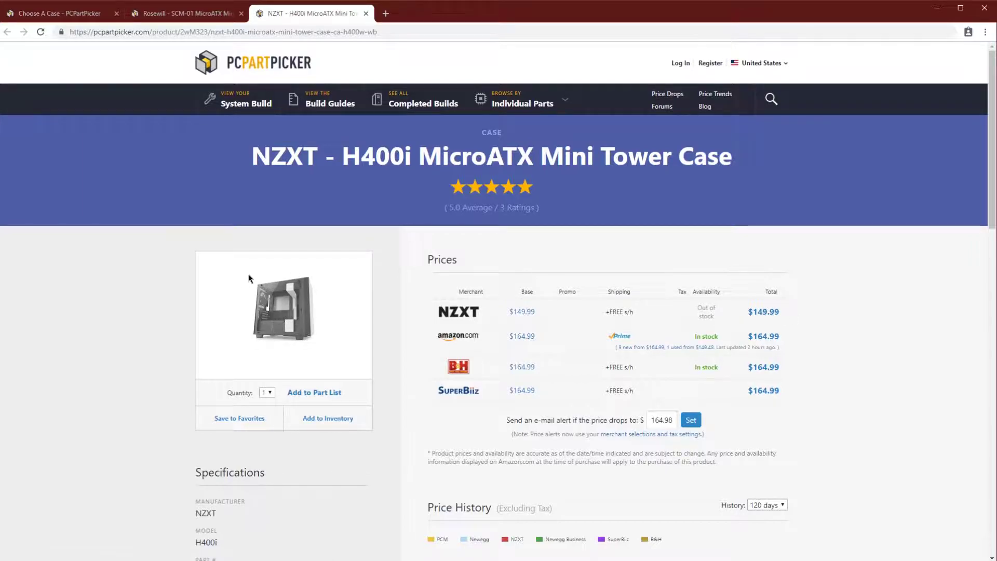
middle_click(312, 20)
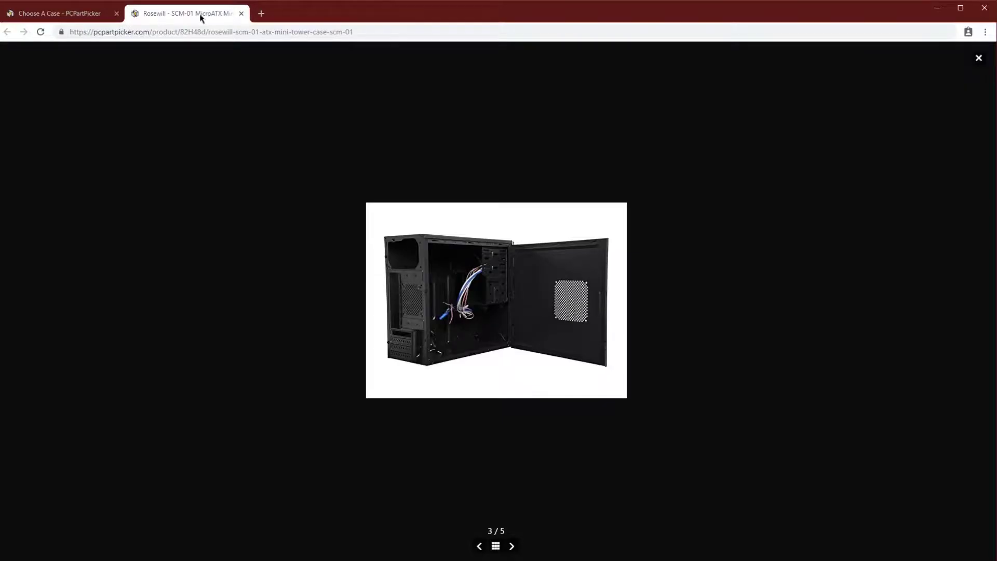
middle_click(202, 19)
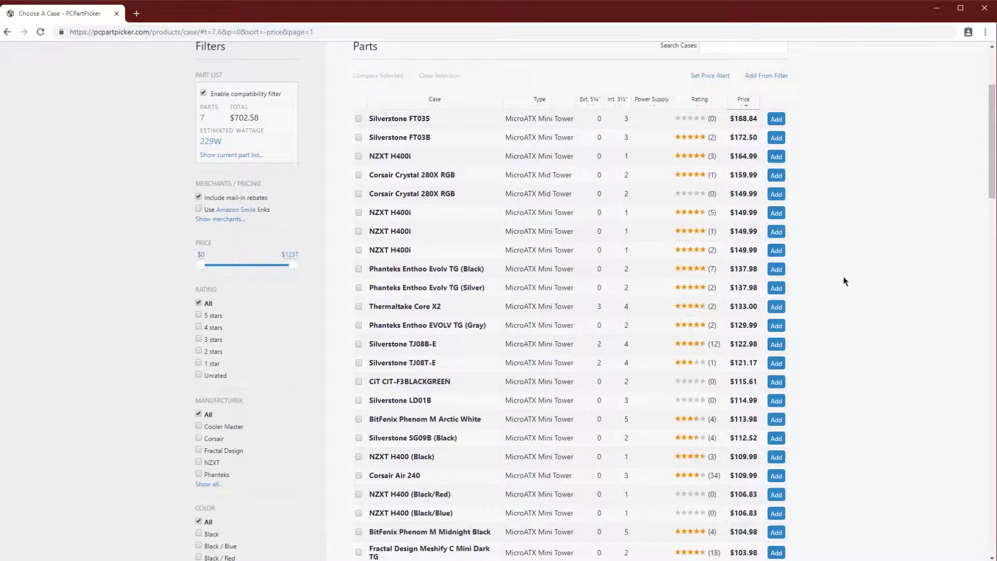
left_click(775, 233)
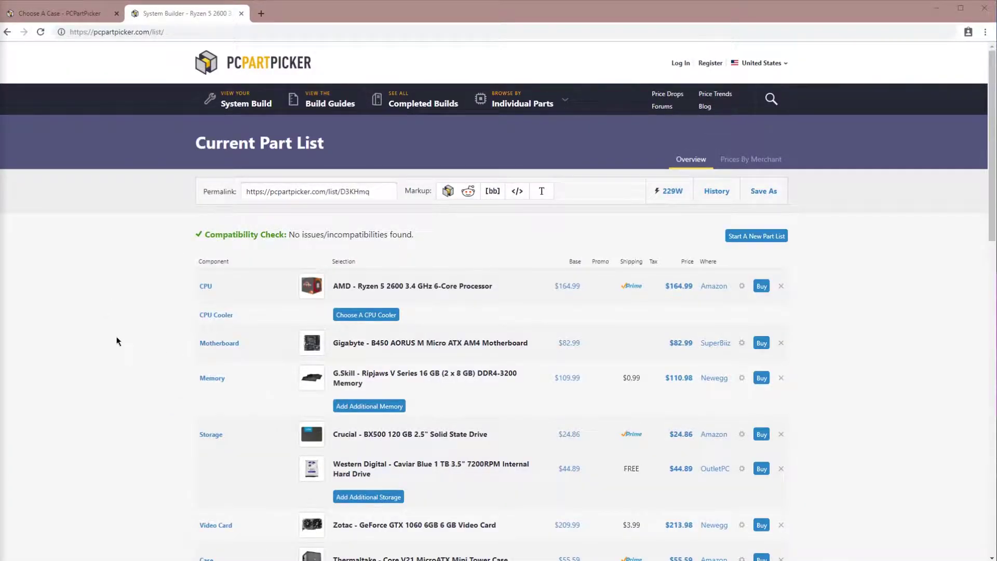
Review the part list's components and $758.17 total, then open the Thermaltake Core V21 case page
scroll(118, 341, "down", 1)
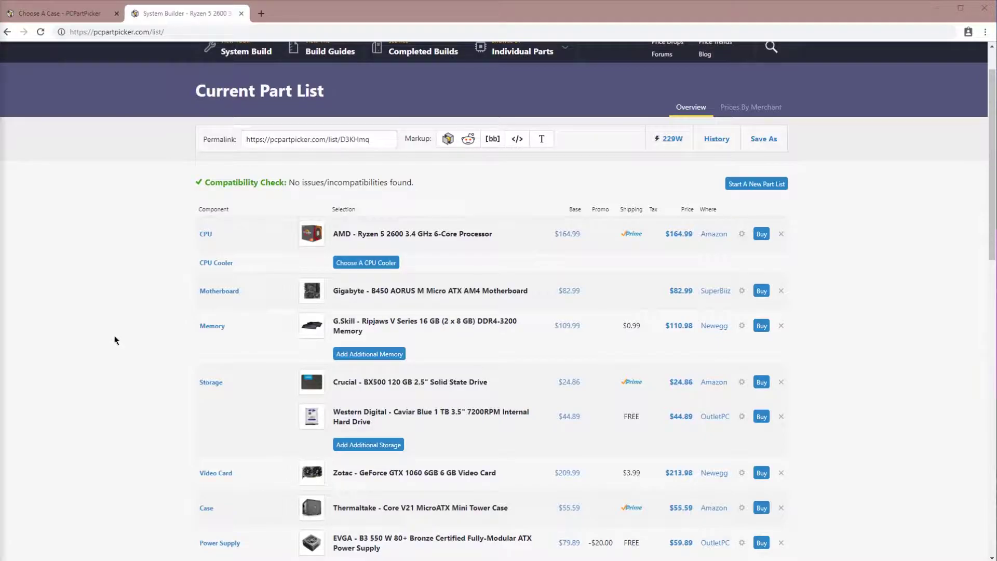
scroll(119, 340, "down", 8)
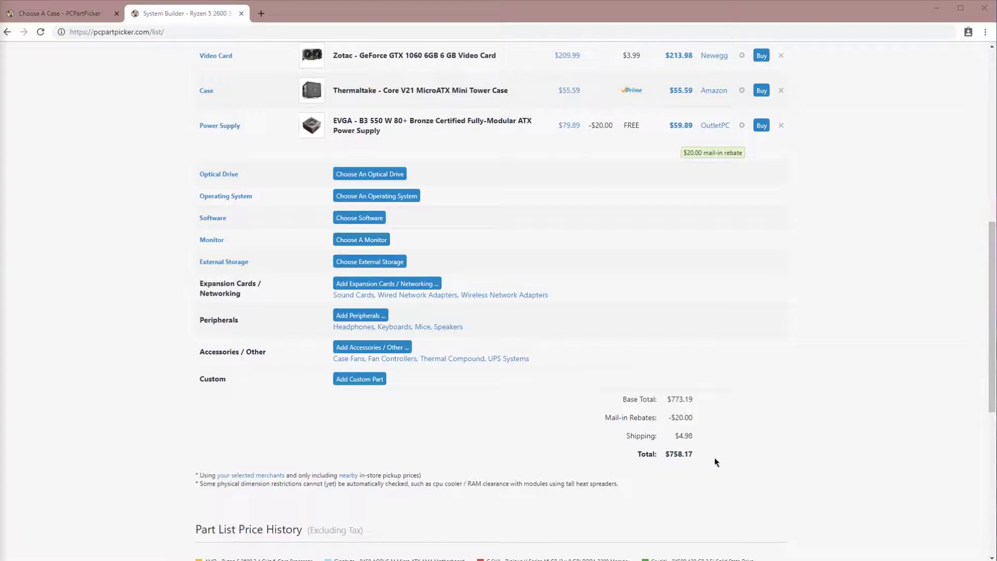
scroll(715, 462, "up", 7)
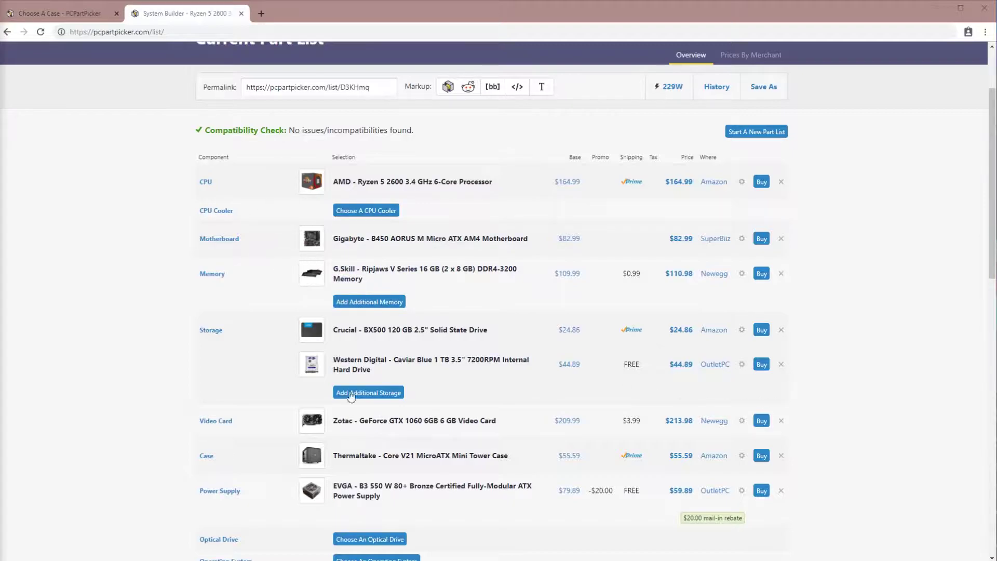
scroll(206, 432, "down", 2)
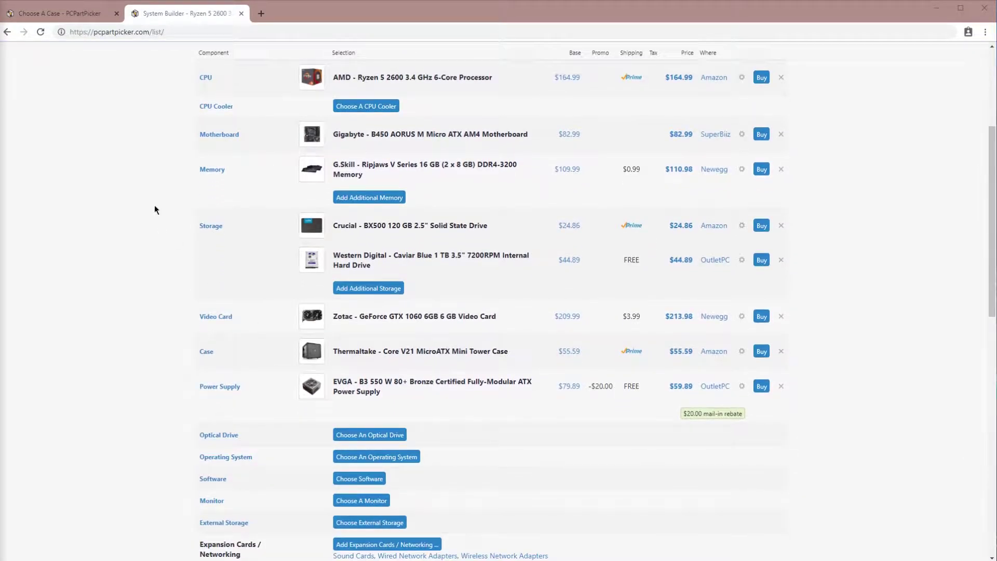
scroll(619, 441, "down", 3)
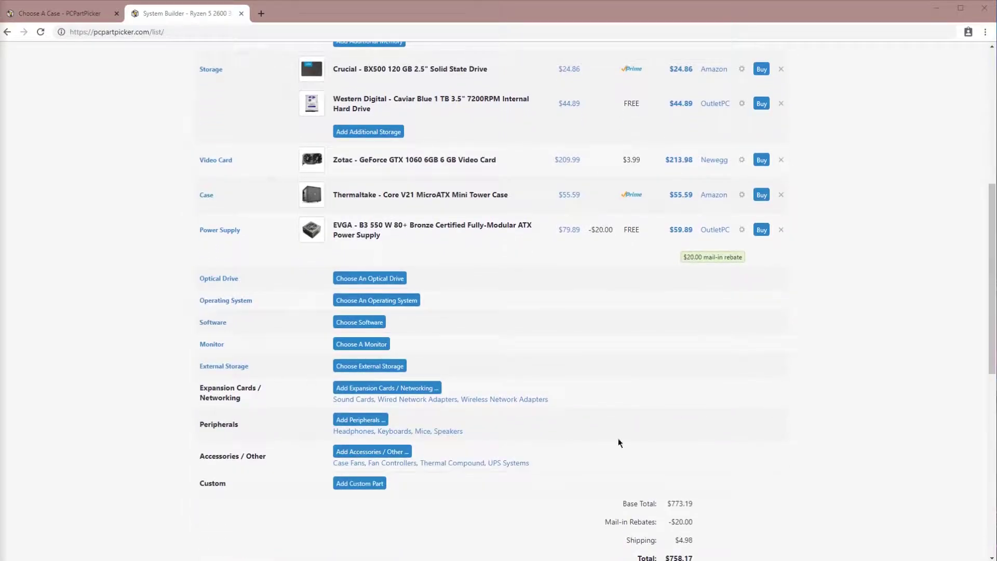
scroll(814, 505, "down", 3)
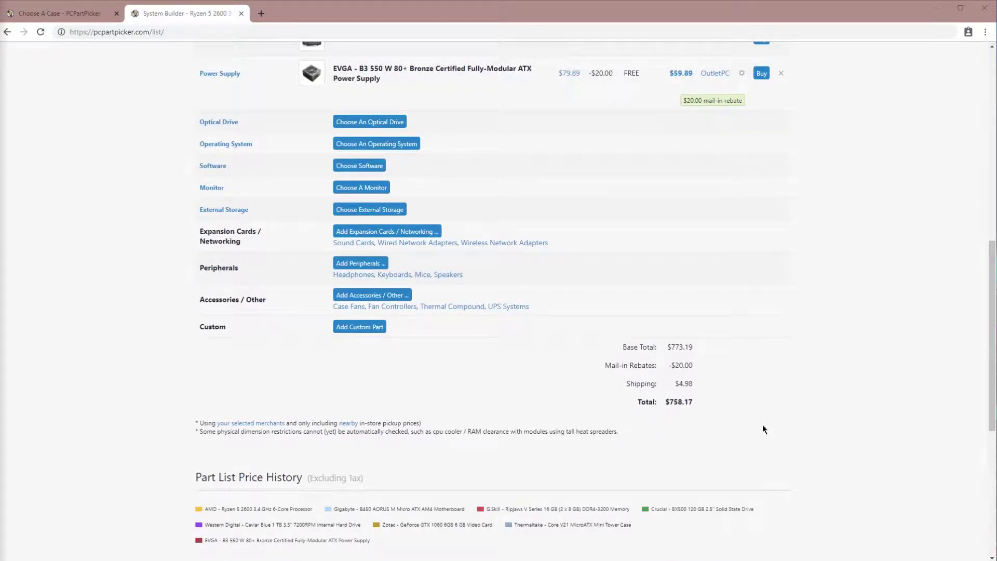
scroll(762, 425, "up", 7)
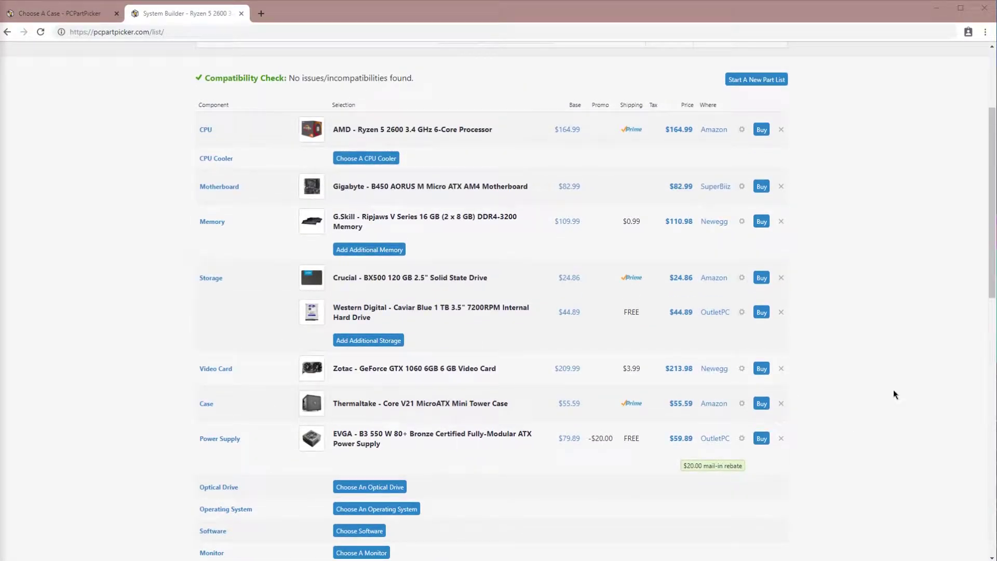
scroll(894, 394, "up", 2)
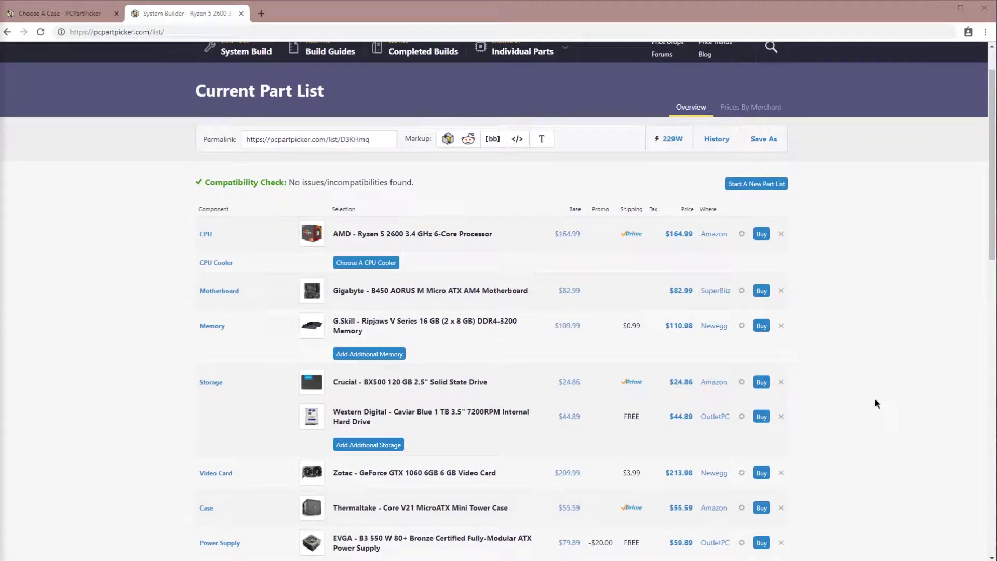
scroll(876, 400, "down", 2)
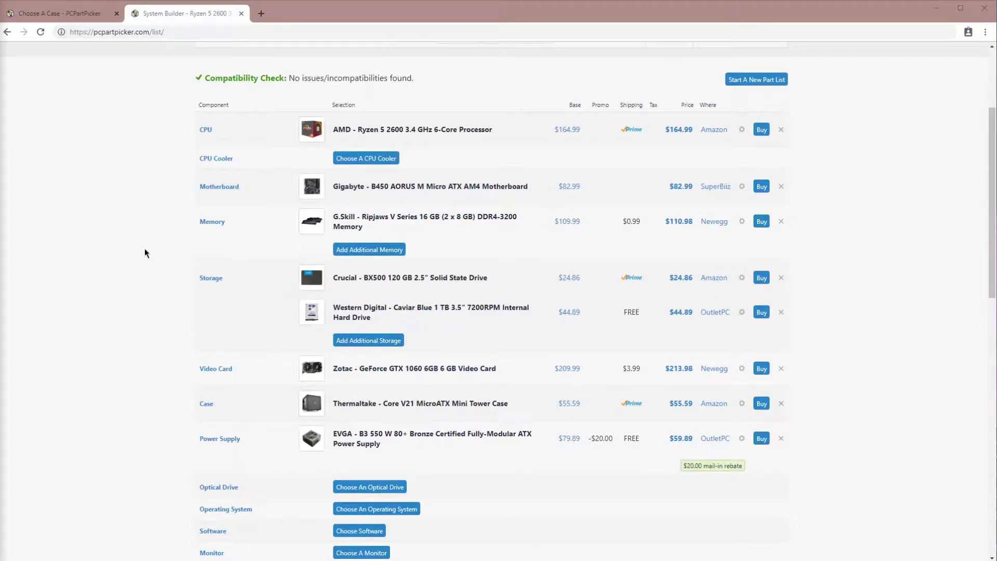
scroll(119, 280, "up", 2)
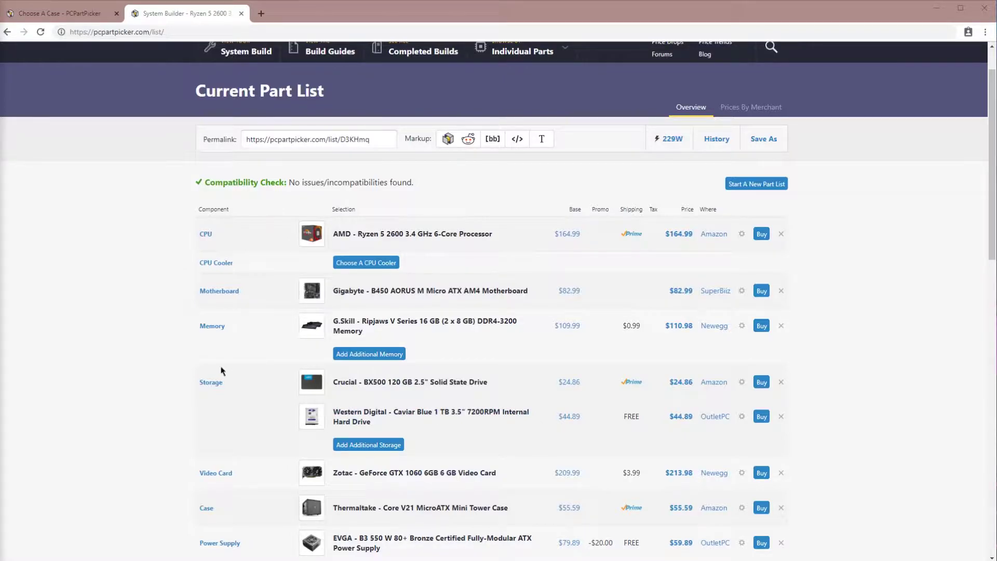
scroll(179, 354, "down", 2)
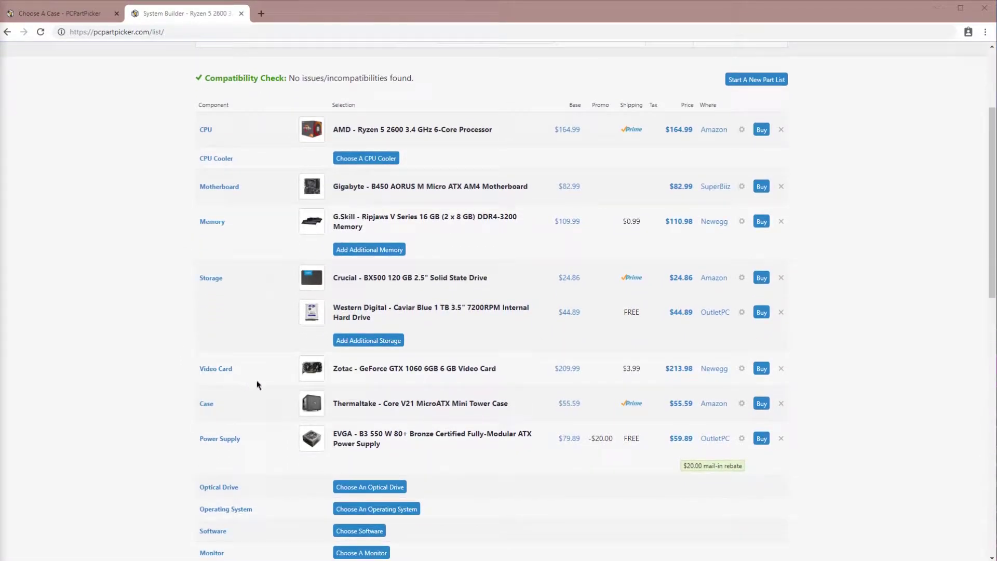
left_click(385, 405)
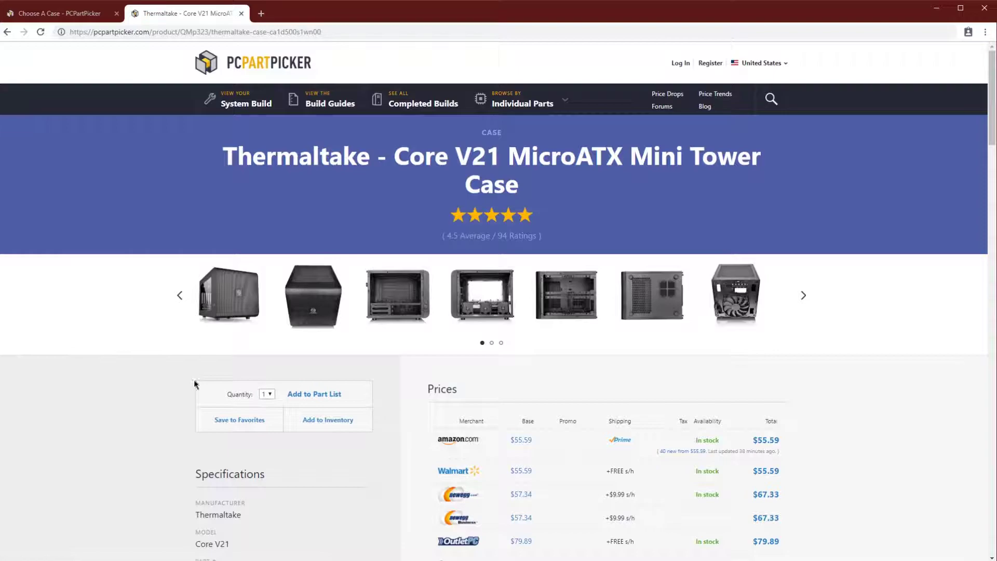
Review the Core V21's merchant prices and price history, then go back to the Crucial BX500 page
scroll(319, 331, "down", 2)
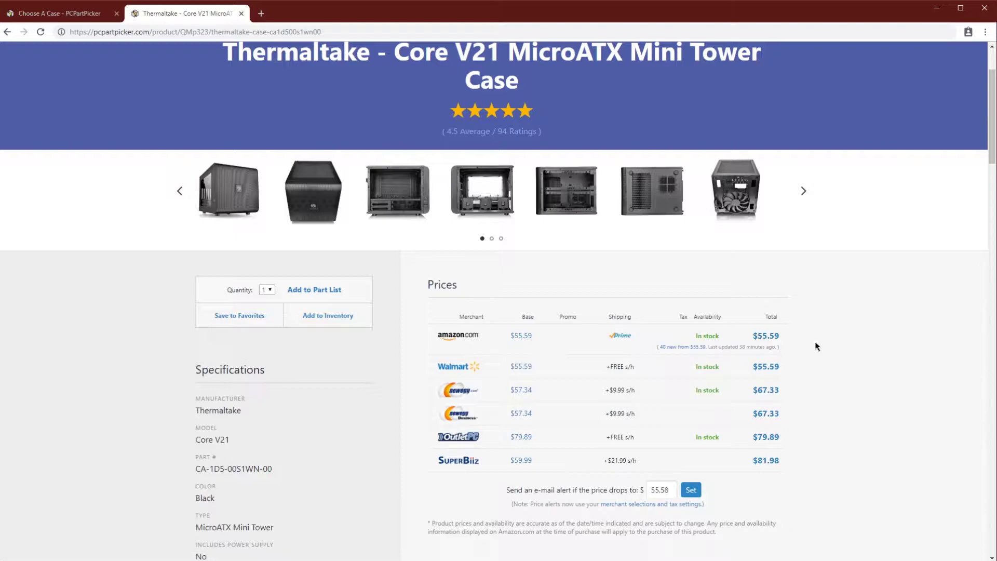
scroll(400, 315, "down", 6)
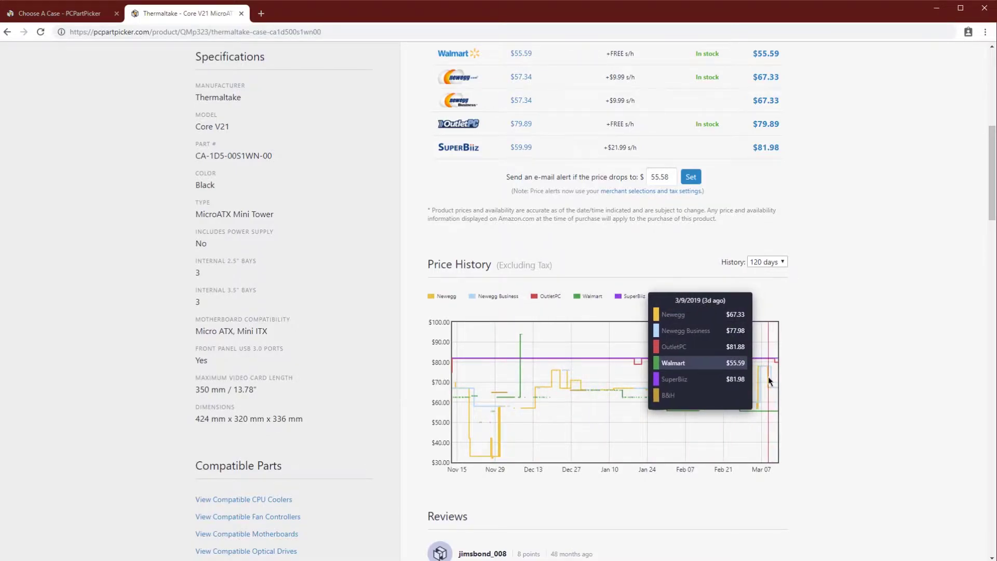
scroll(800, 364, "up", 3)
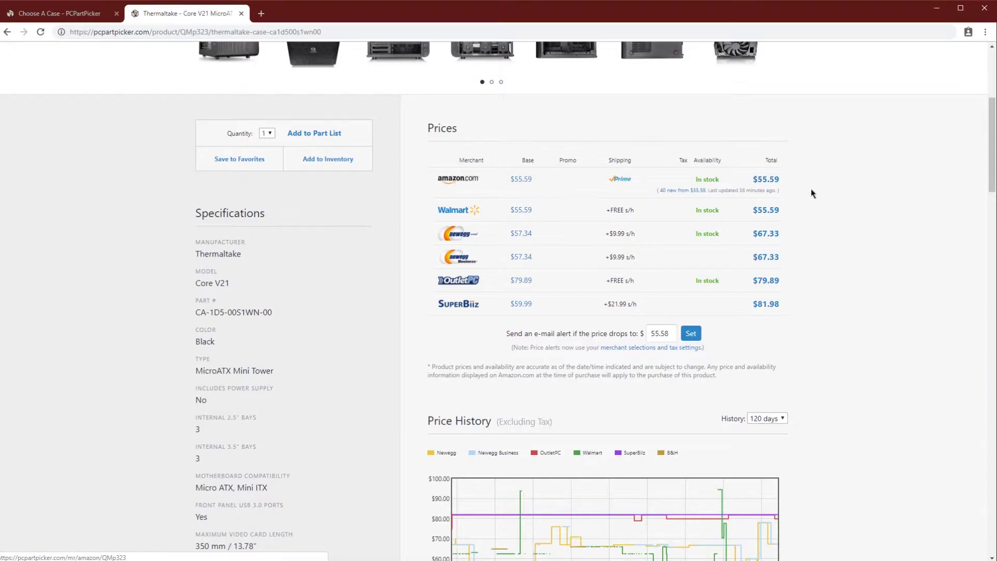
key("alt+Left")
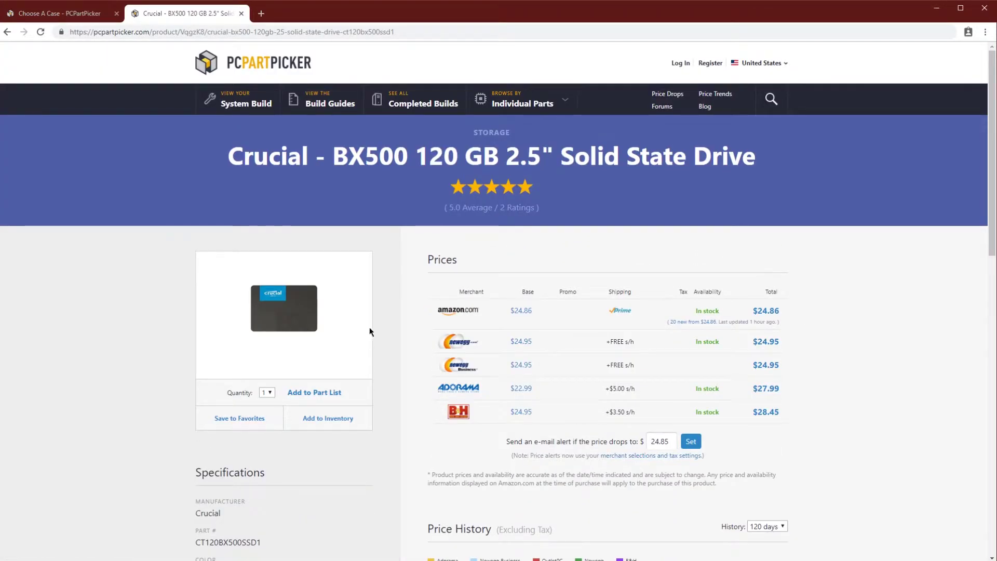
Read the Crucial BX500 120 GB's per-merchant prices on its 120-day price history chart
scroll(398, 349, "down", 4)
mouse_move(484, 442)
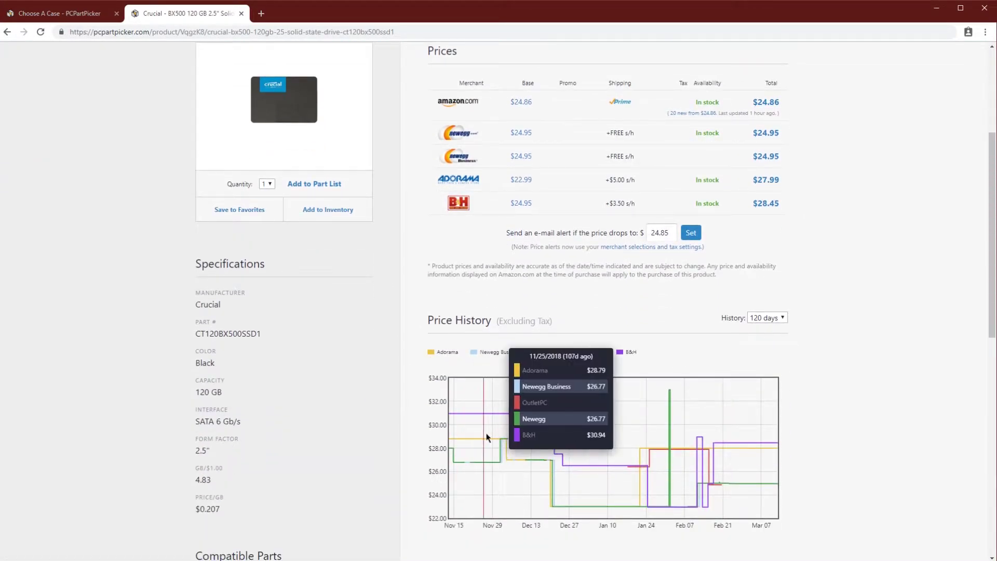